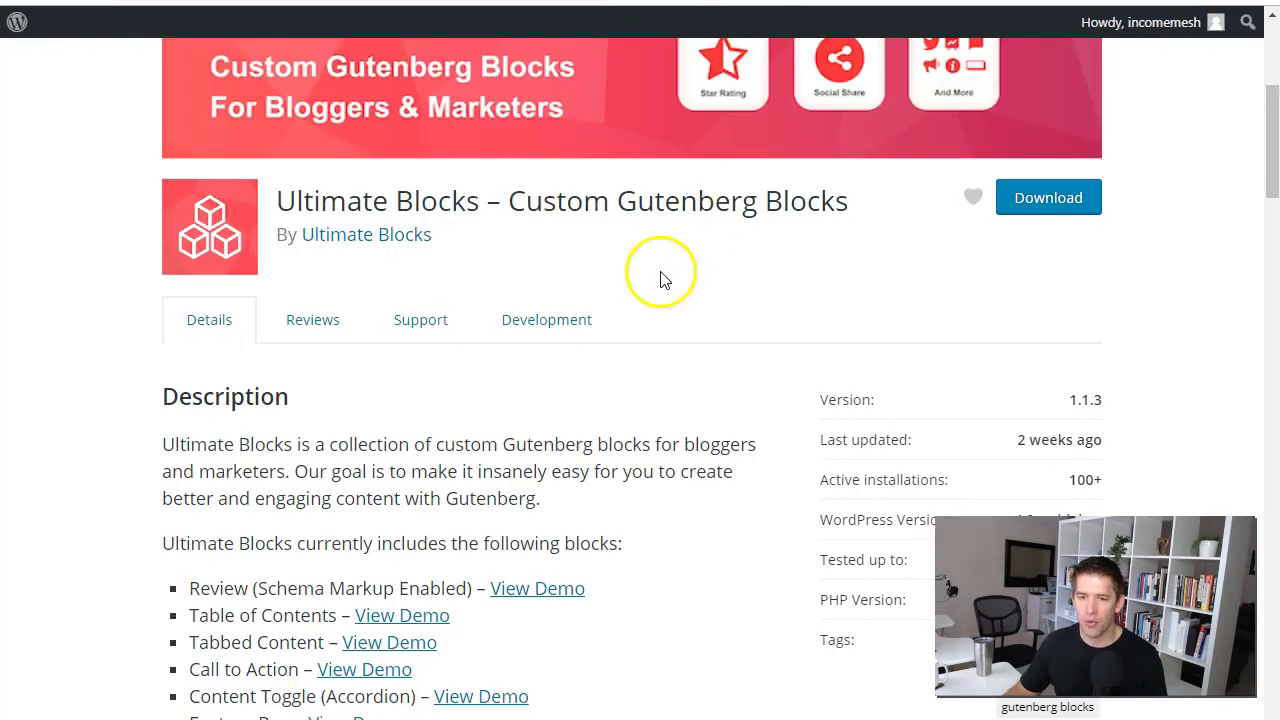
Examine the Ultimate Blocks plugin page, including its active installations, ratings and the list of included blocks such as Review.
{"action": "scroll", "coordinate": [676, 279], "scroll_direction": "up", "scroll_amount": 4}
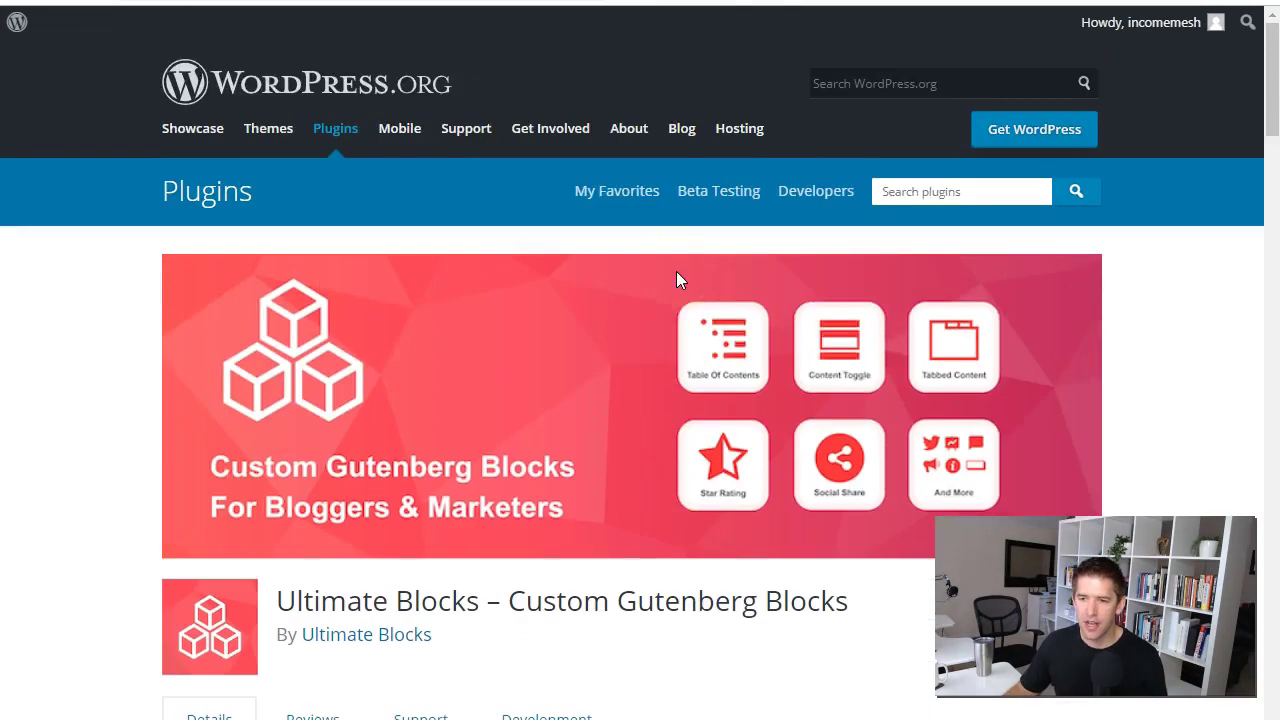
{"action": "scroll", "coordinate": [707, 332], "scroll_direction": "down", "scroll_amount": 6}
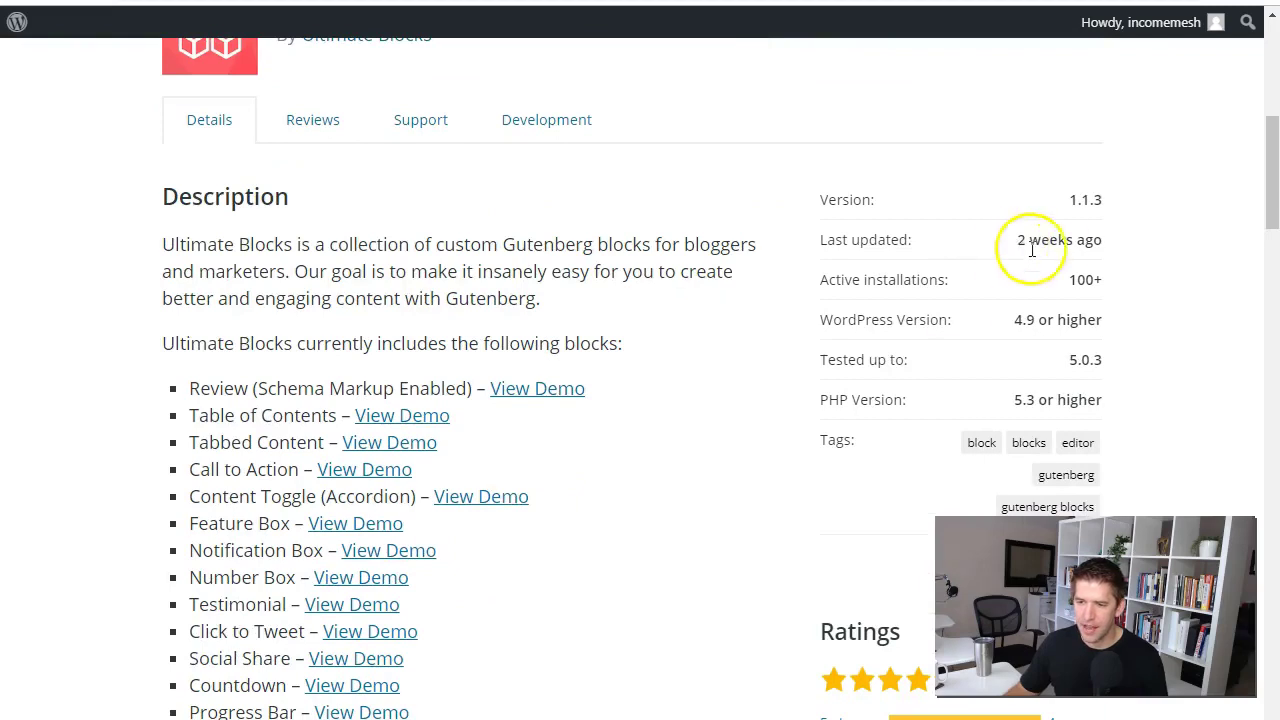
{"action": "scroll", "coordinate": [1100, 250], "scroll_direction": "down", "scroll_amount": 1}
{"action": "left_click_drag", "start_coordinate": [1068, 180], "coordinate": [1112, 180]}
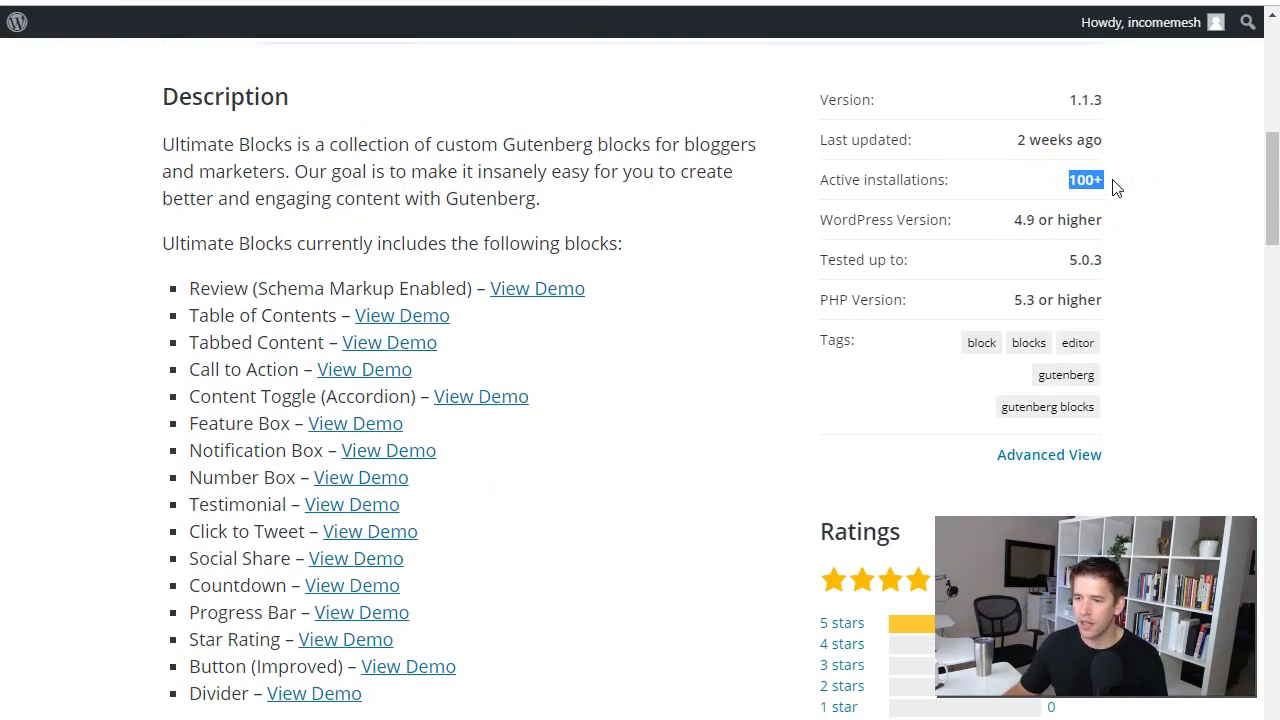
{"action": "left_click", "coordinate": [1118, 192]}
{"action": "scroll", "coordinate": [1136, 211], "scroll_direction": "down", "scroll_amount": 2}
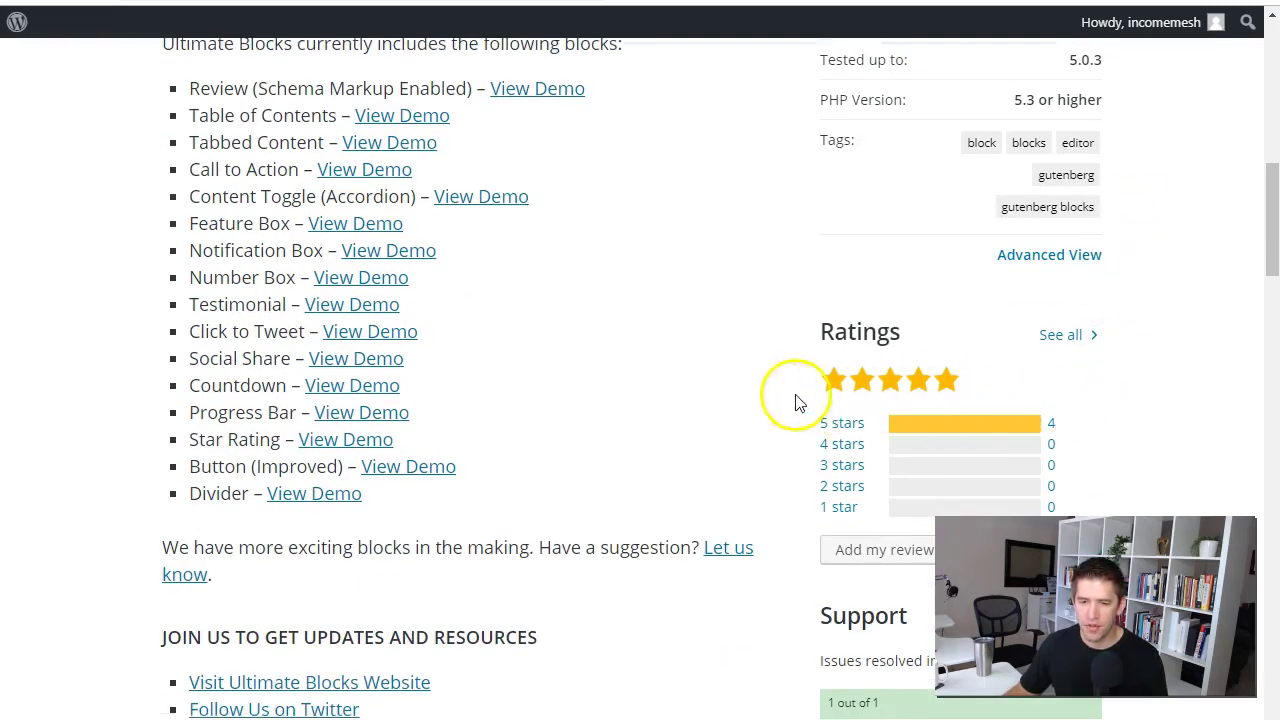
{"action": "scroll", "coordinate": [691, 400], "scroll_direction": "up", "scroll_amount": 1}
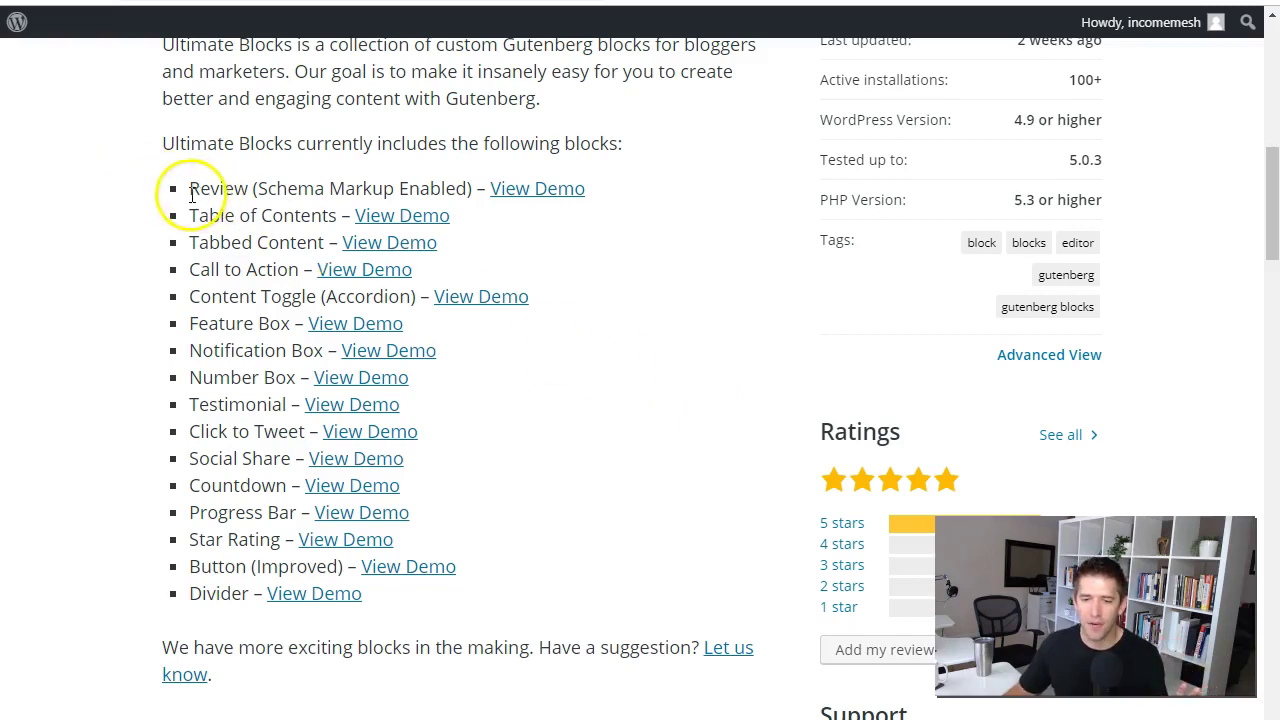
{"action": "left_click_drag", "start_coordinate": [189, 189], "coordinate": [480, 186]}
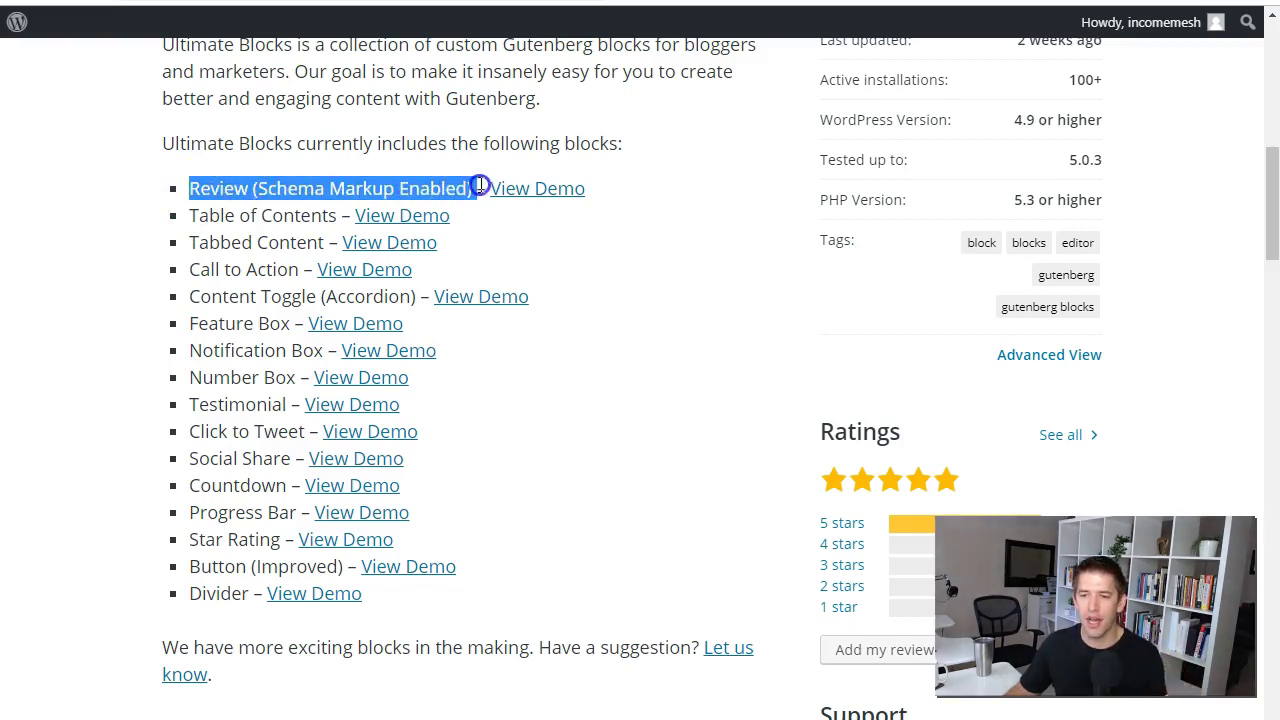
{"action": "left_click", "coordinate": [741, 310]}
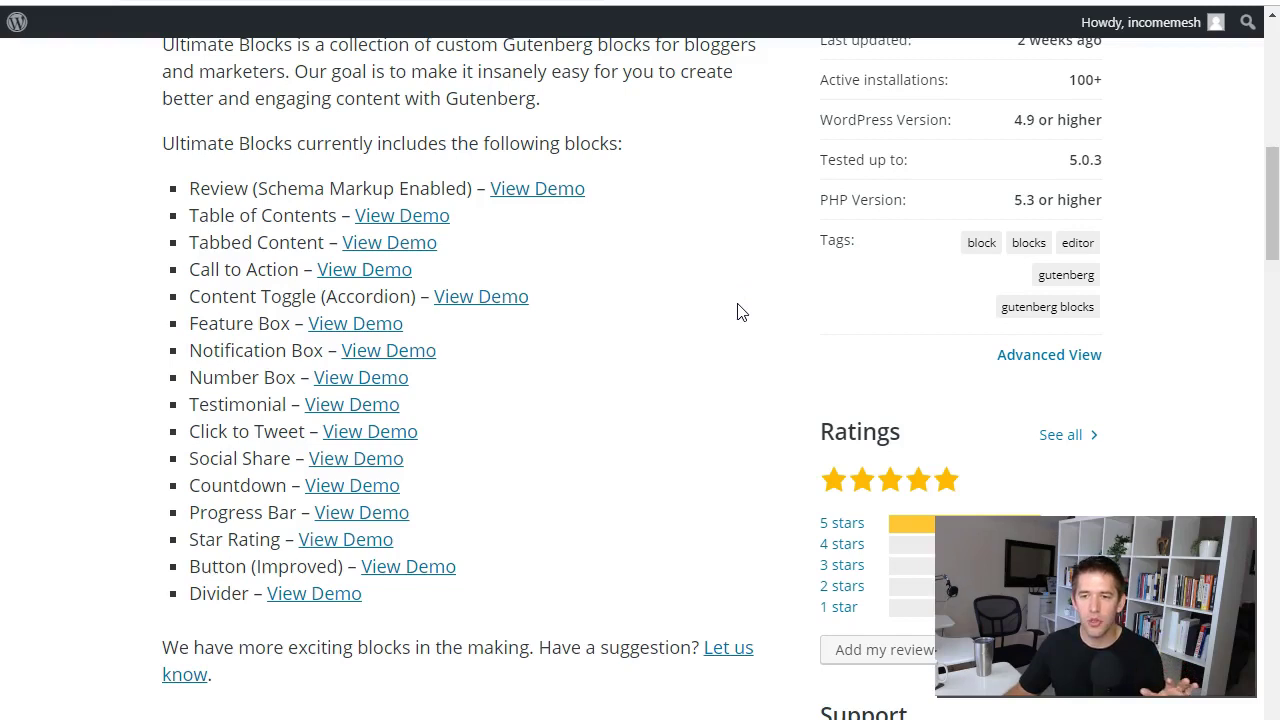
{"action": "mouse_move", "coordinate": [741, 311]}
{"action": "left_mouse_down"}
{"action": "mouse_move", "coordinate": [740, 297]}
{"action": "mouse_move", "coordinate": [686, 283]}
{"action": "left_mouse_up"}
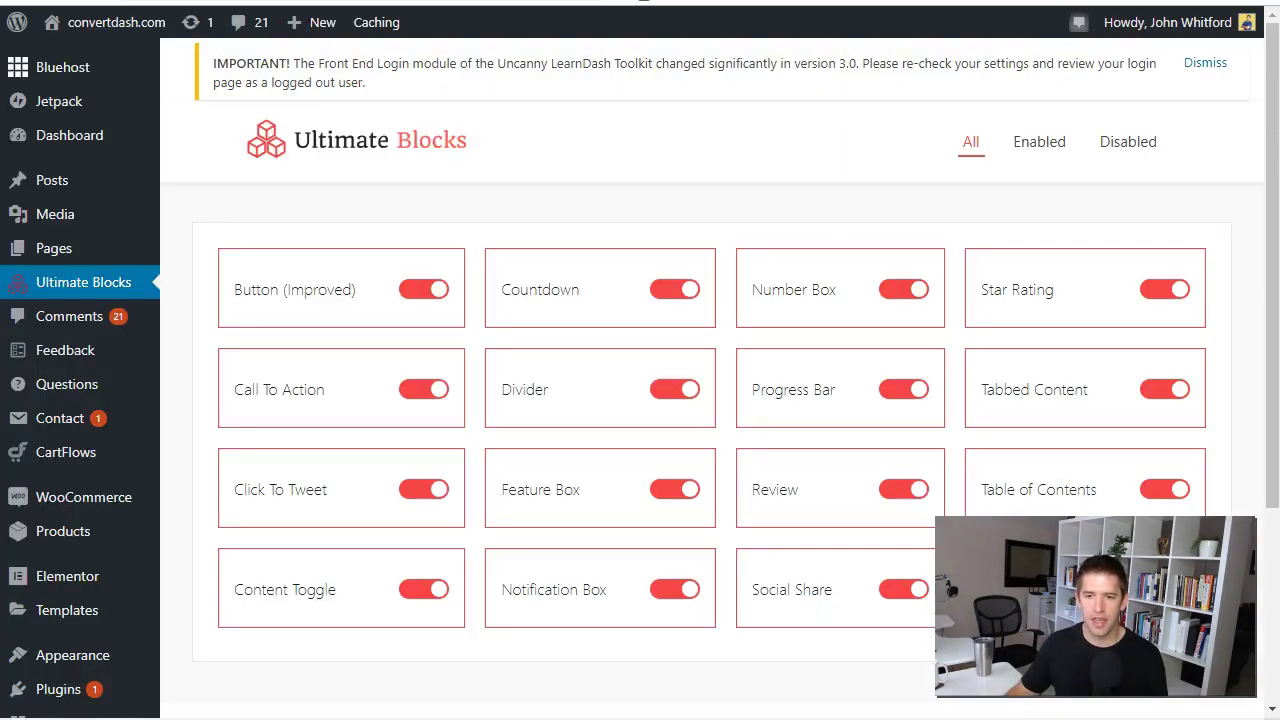
Look over the available blocks in the site's Ultimate Blocks settings, including Review, Progress Bar and Star Rating.
{"action": "scroll", "coordinate": [688, 175], "scroll_direction": "down", "scroll_amount": 1}
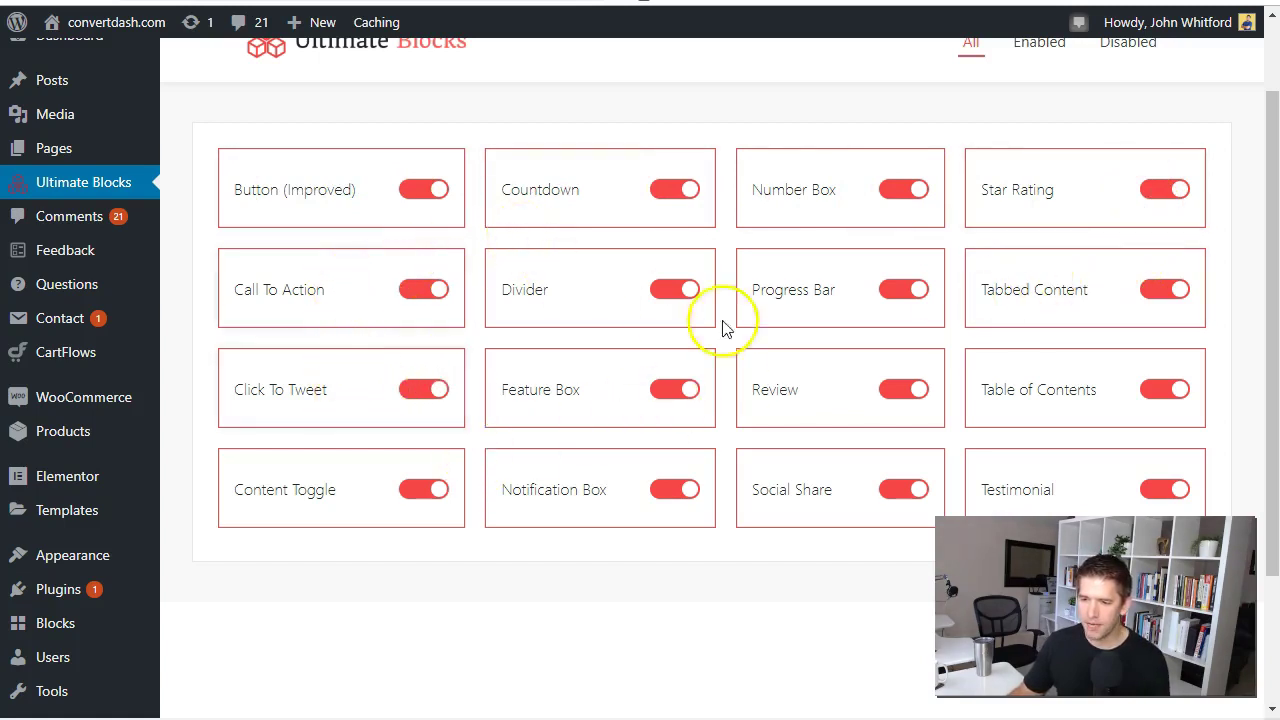
{"action": "double_click", "coordinate": [806, 391]}
{"action": "left_click", "coordinate": [805, 393]}
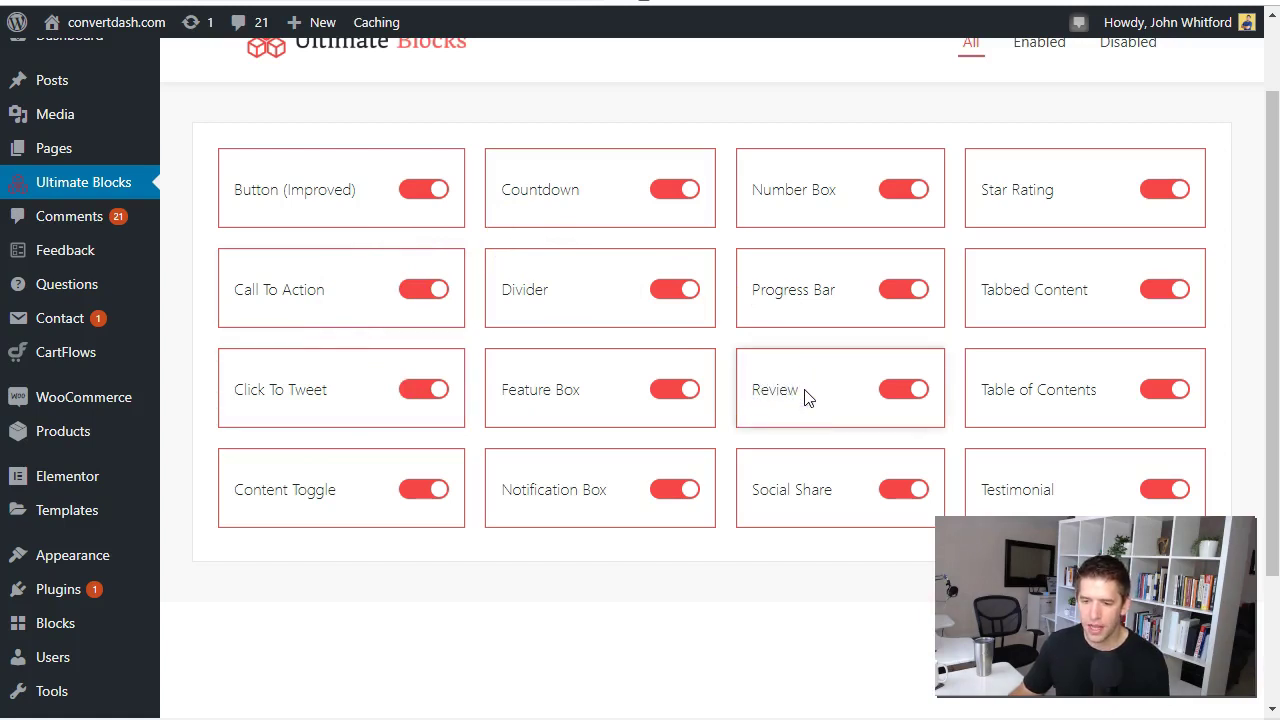
{"action": "left_click_drag", "start_coordinate": [751, 290], "coordinate": [846, 289]}
{"action": "left_click", "coordinate": [846, 290]}
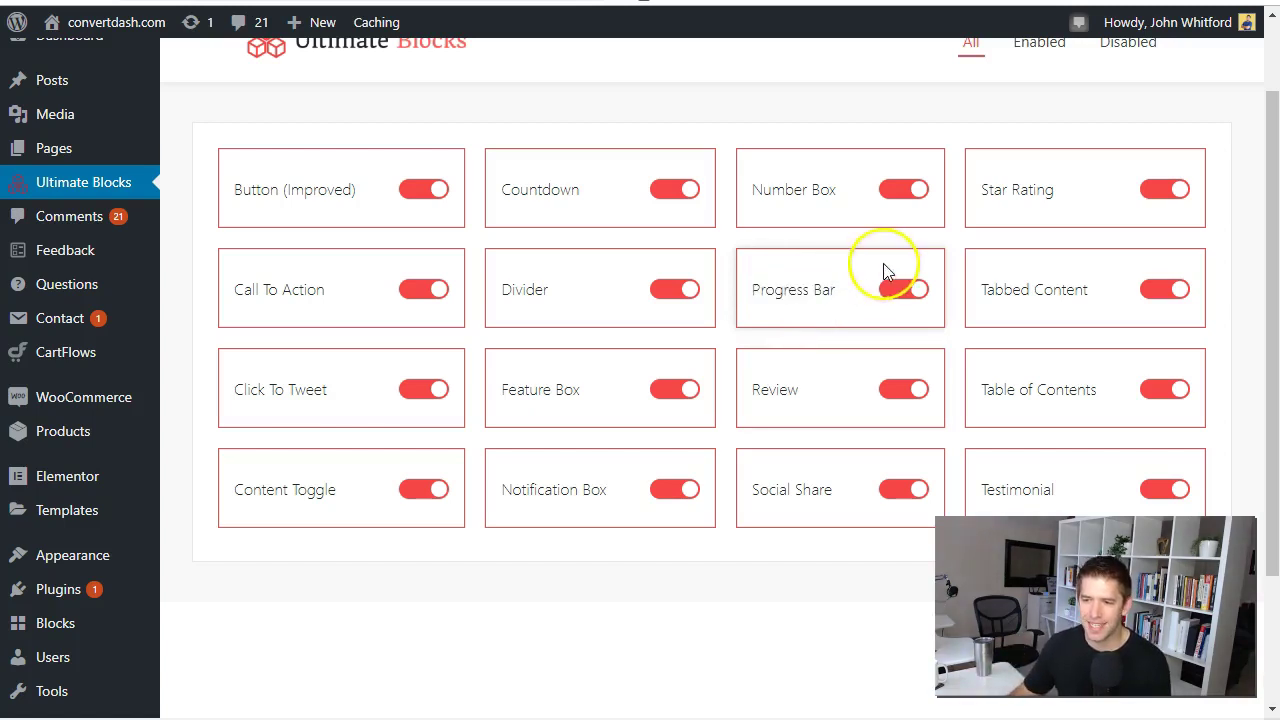
{"action": "left_click", "coordinate": [1075, 190]}
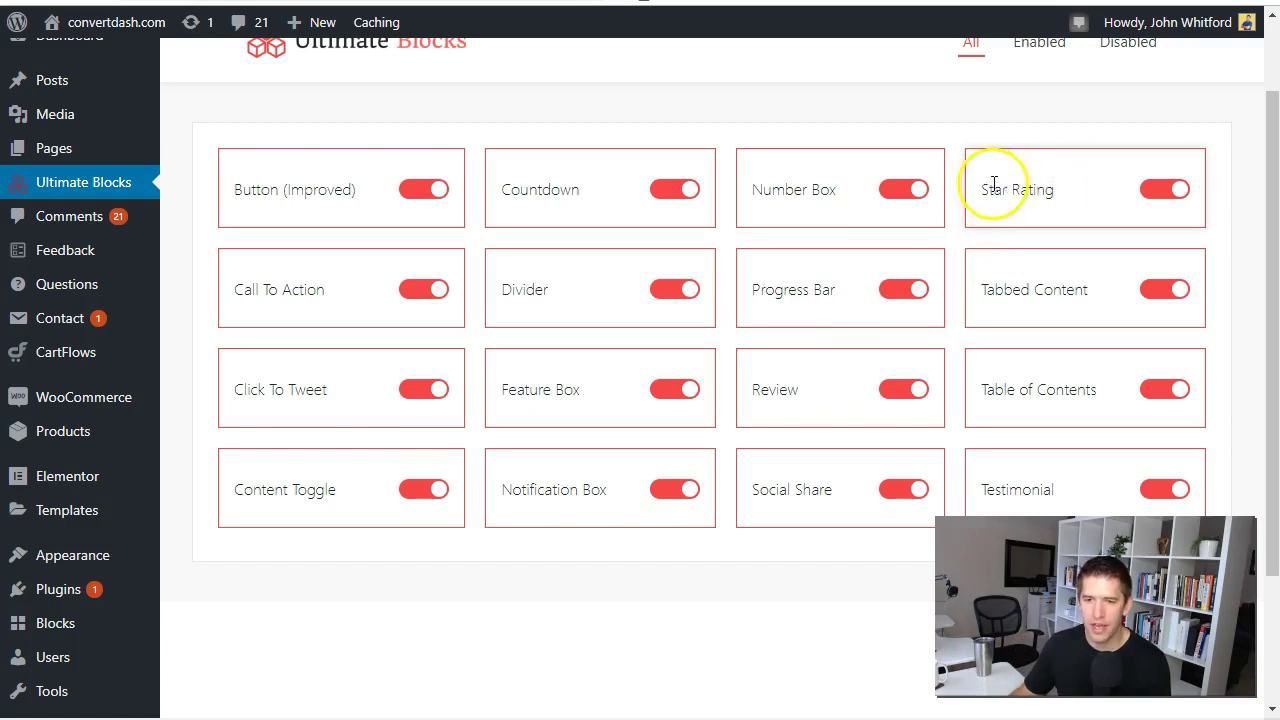
Create a new post titled "Ultimate Blocks Deep Dive".
{"action": "mouse_move", "coordinate": [300, 24]}
{"action": "left_click", "coordinate": [313, 60]}
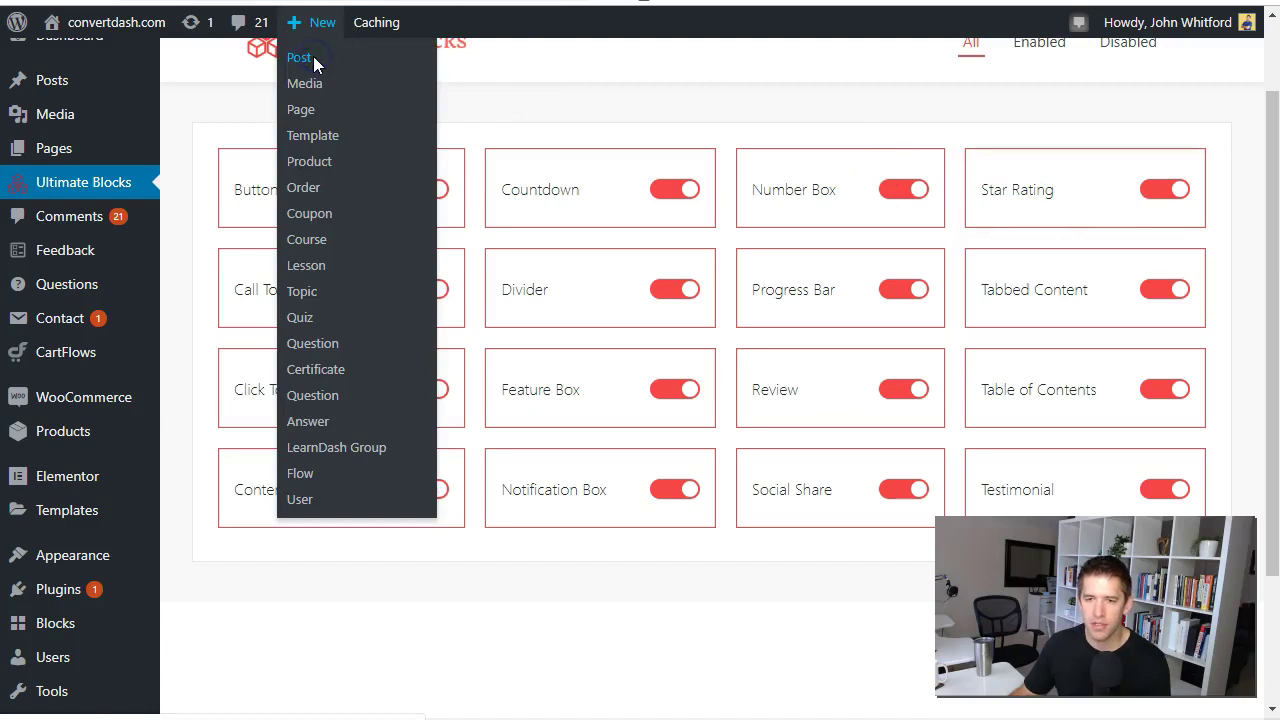
{"action": "left_click", "coordinate": [322, 253]}
{"action": "type", "text": "Ultimate "}
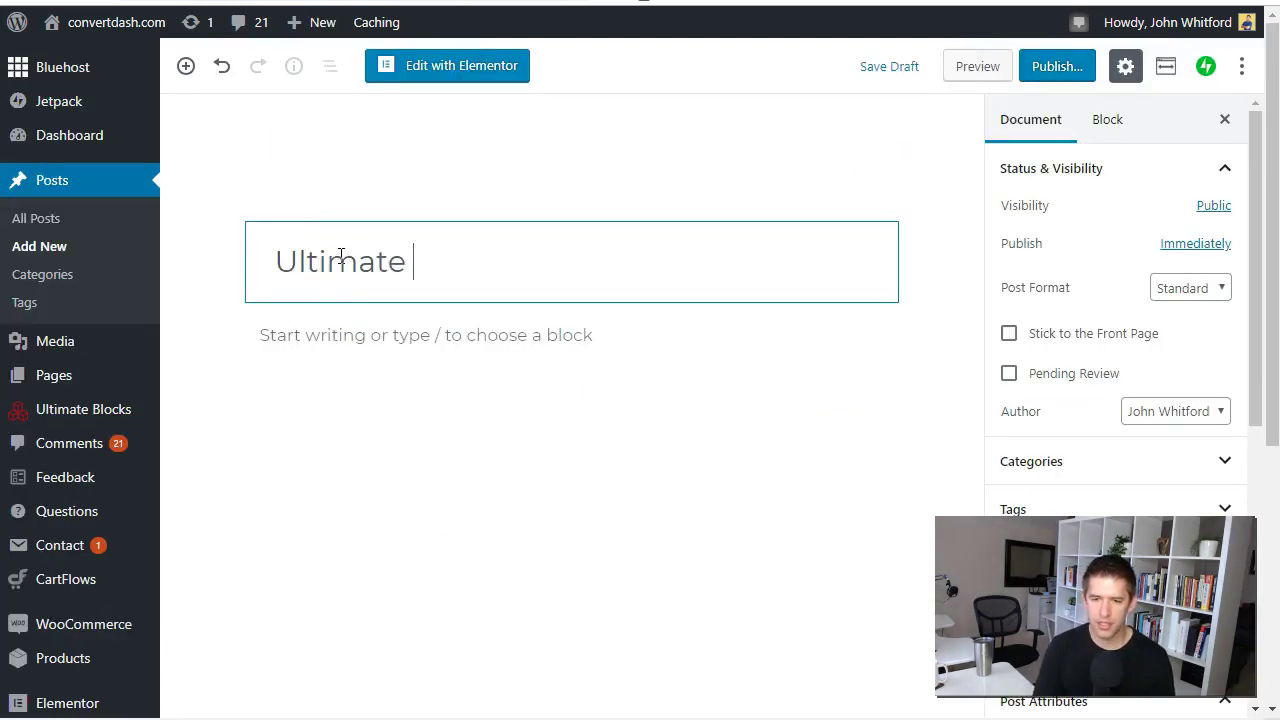
{"action": "type", "text": "Blocks Deep D"}
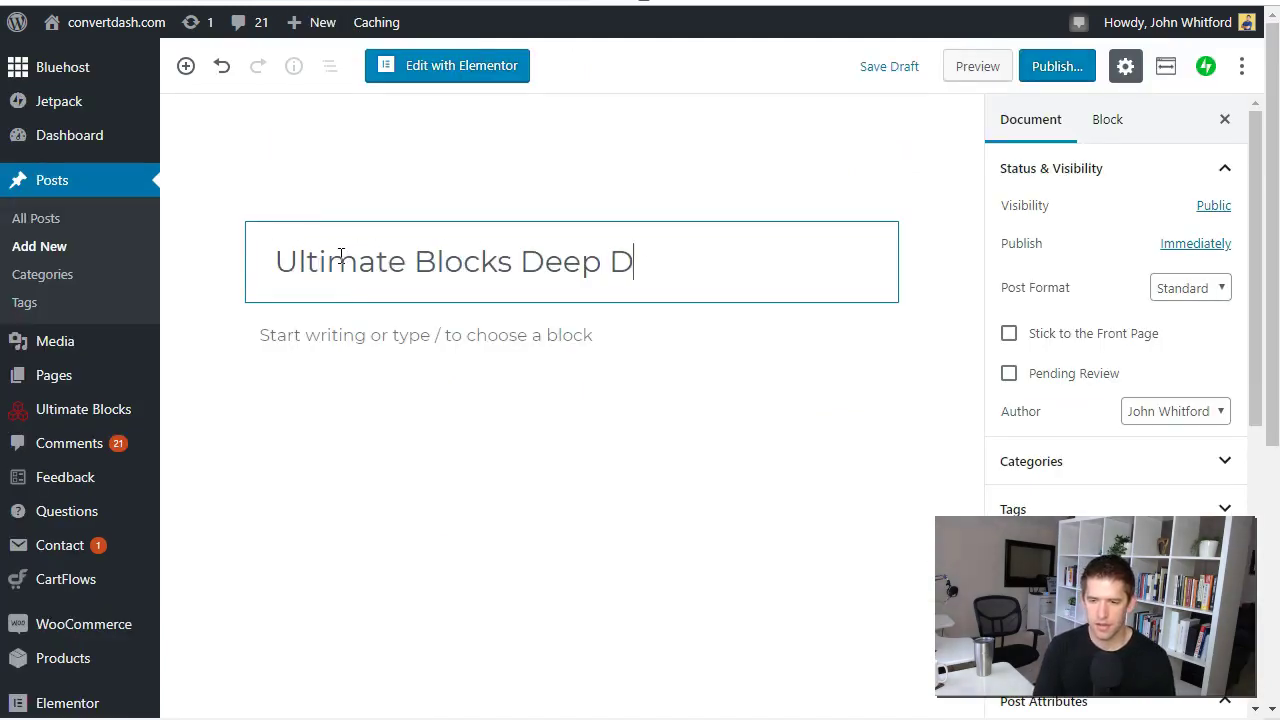
{"action": "type", "text": "ive"}
{"action": "key", "text": "Return"}
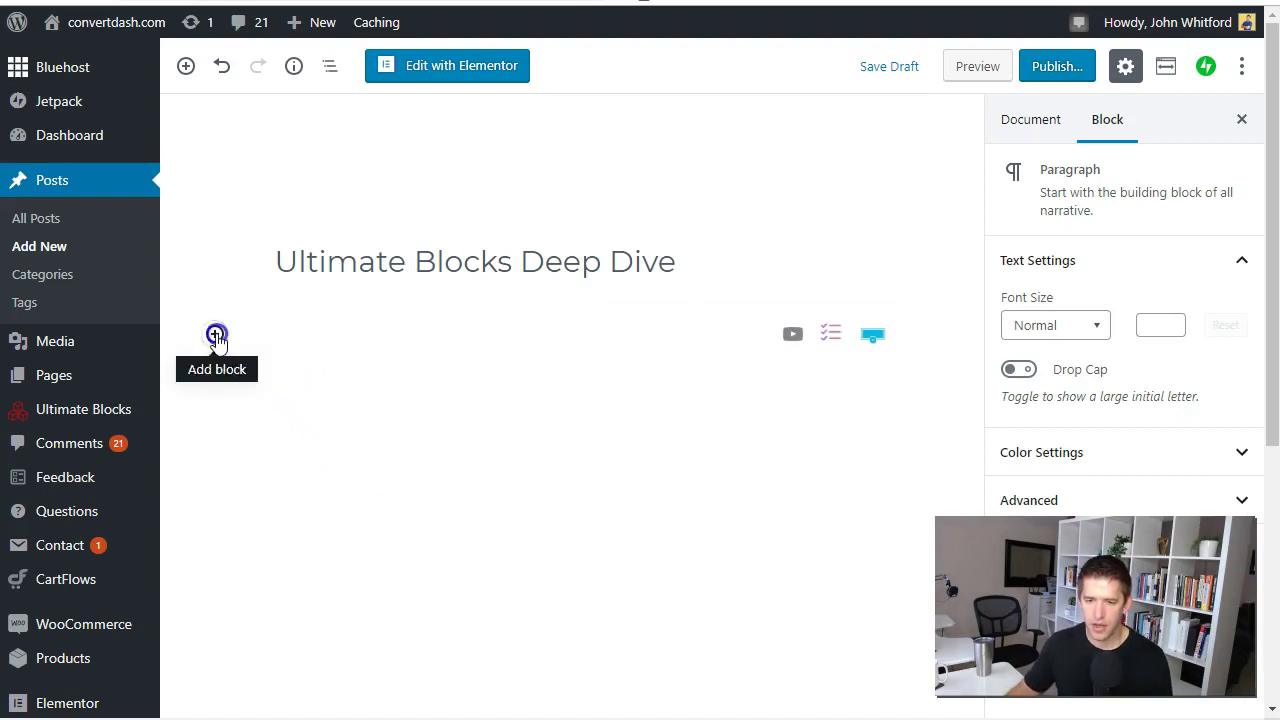
Insert the Review block from the Ultimate Blocks category below the post title.
{"action": "left_click", "coordinate": [215, 334]}
{"action": "scroll", "coordinate": [480, 495], "scroll_direction": "down", "scroll_amount": 8}
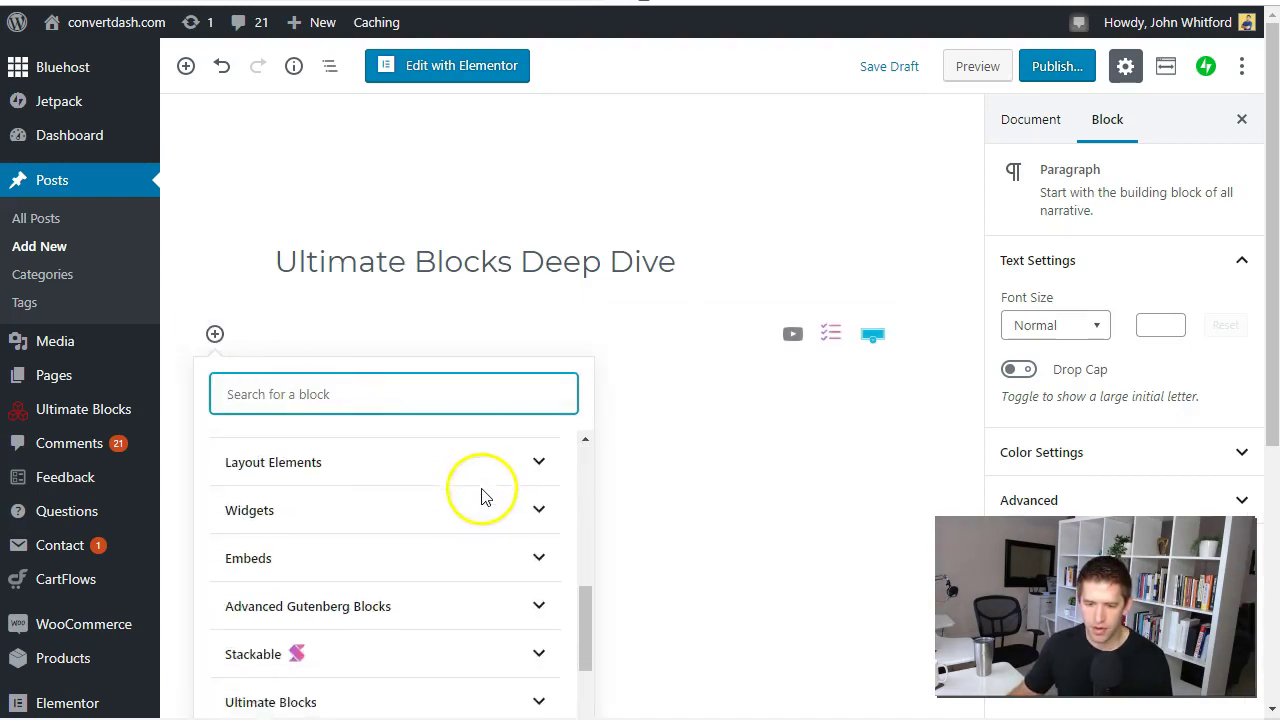
{"action": "scroll", "coordinate": [484, 508], "scroll_direction": "down", "scroll_amount": 1}
{"action": "left_click", "coordinate": [409, 550]}
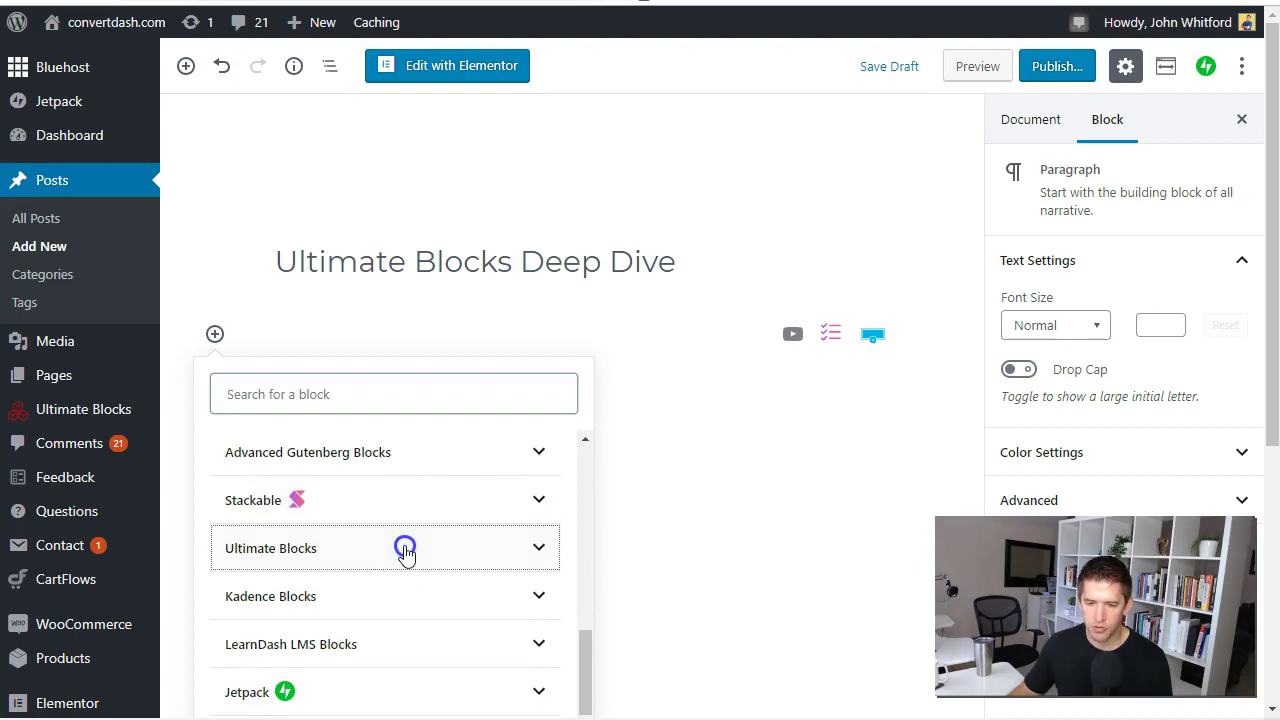
{"action": "scroll", "coordinate": [450, 555], "scroll_direction": "down", "scroll_amount": 1}
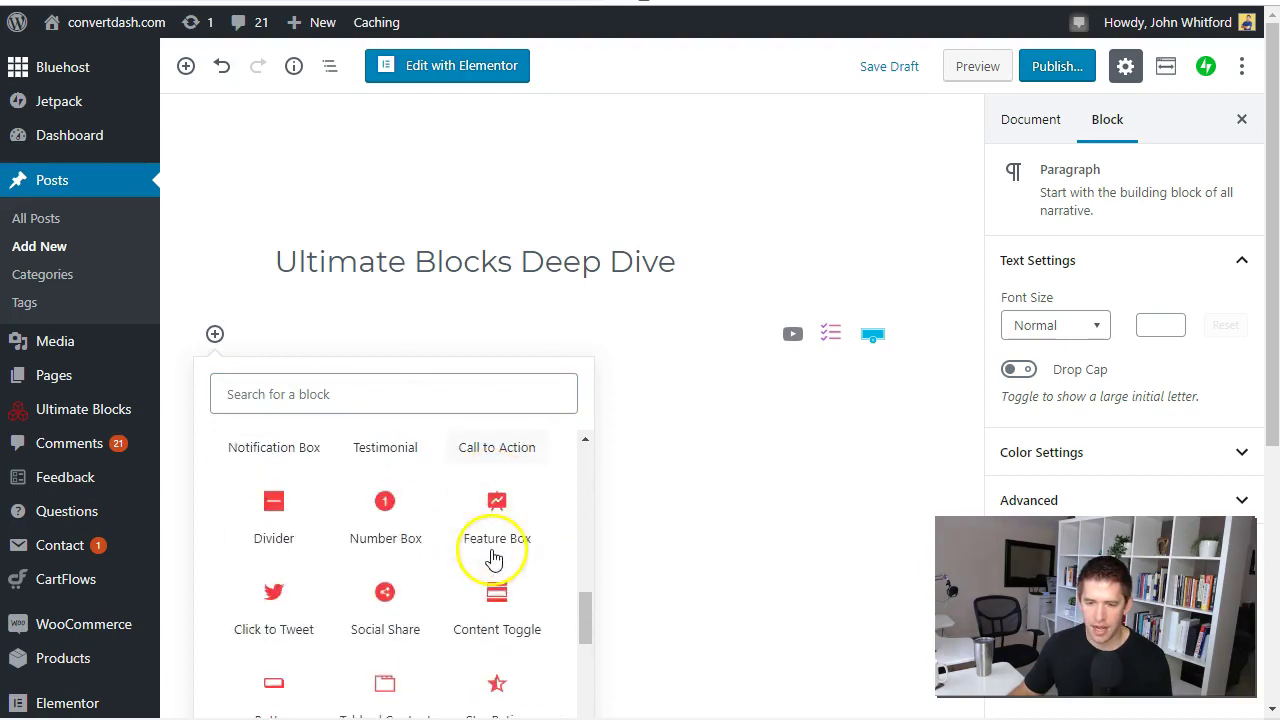
{"action": "left_click", "coordinate": [590, 625]}
{"action": "mouse_move", "coordinate": [590, 627]}
{"action": "left_mouse_down"}
{"action": "mouse_move", "coordinate": [586, 594]}
{"action": "mouse_move", "coordinate": [578, 632]}
{"action": "left_mouse_up"}
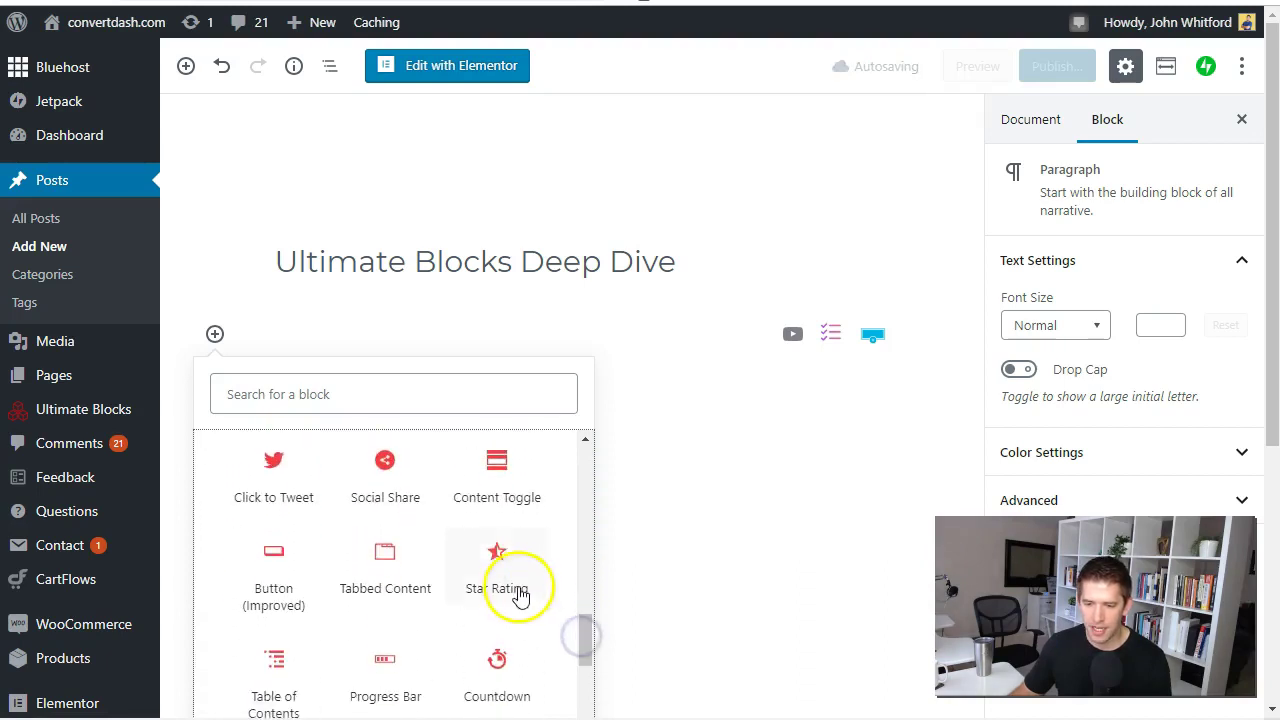
{"action": "scroll", "coordinate": [505, 627], "scroll_direction": "down", "scroll_amount": 1}
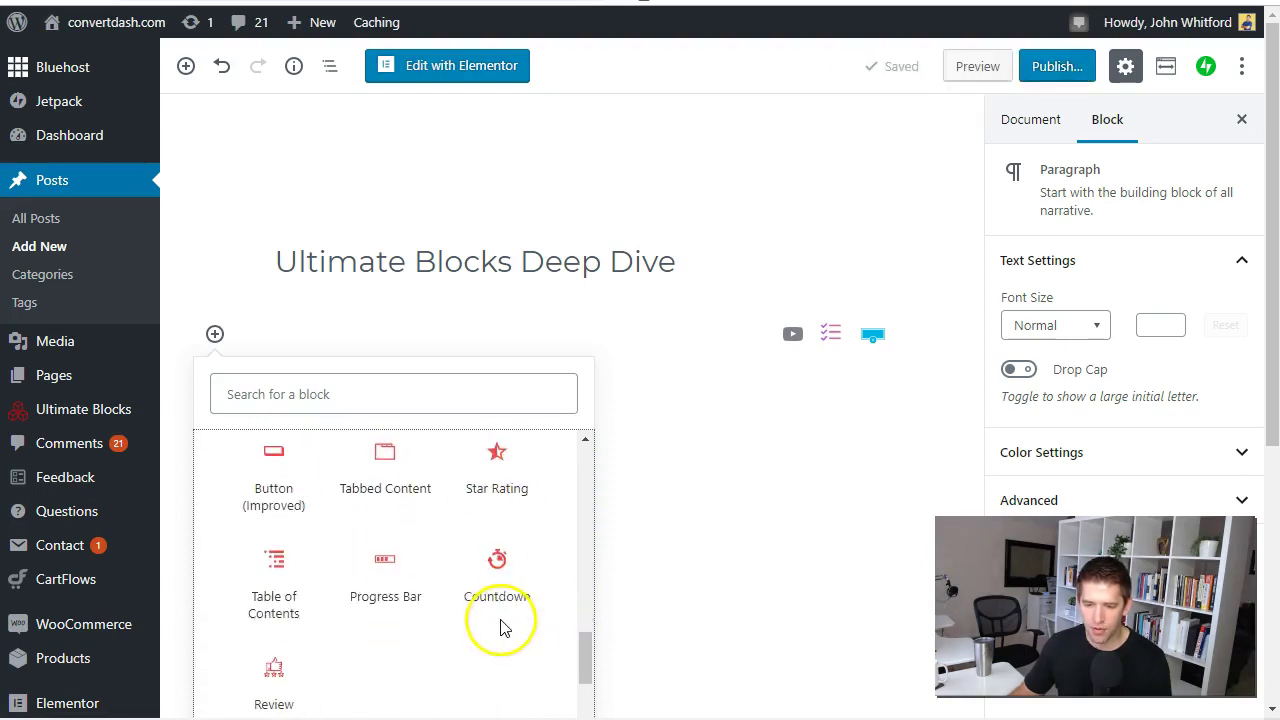
{"action": "left_click", "coordinate": [271, 678]}
Switch the post editor to fullscreen mode so the whole review block fits in view.
{"action": "double_click", "coordinate": [391, 177]}
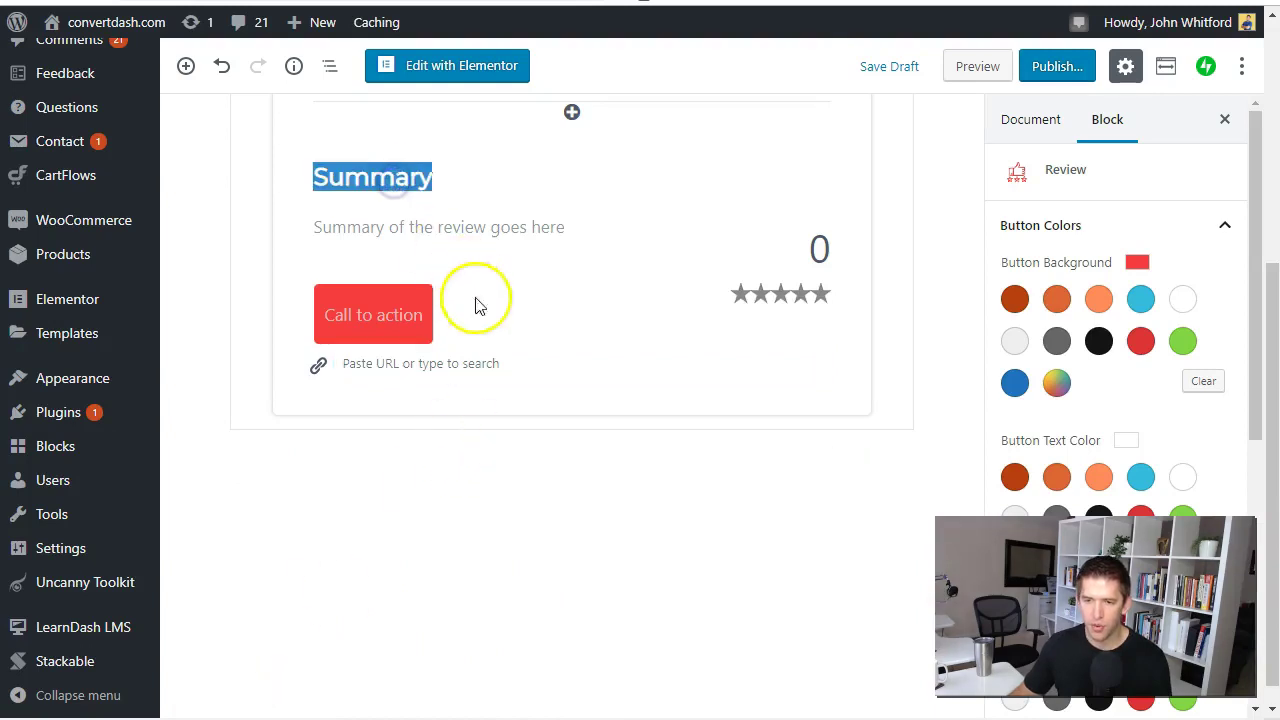
{"action": "left_click", "coordinate": [1266, 354]}
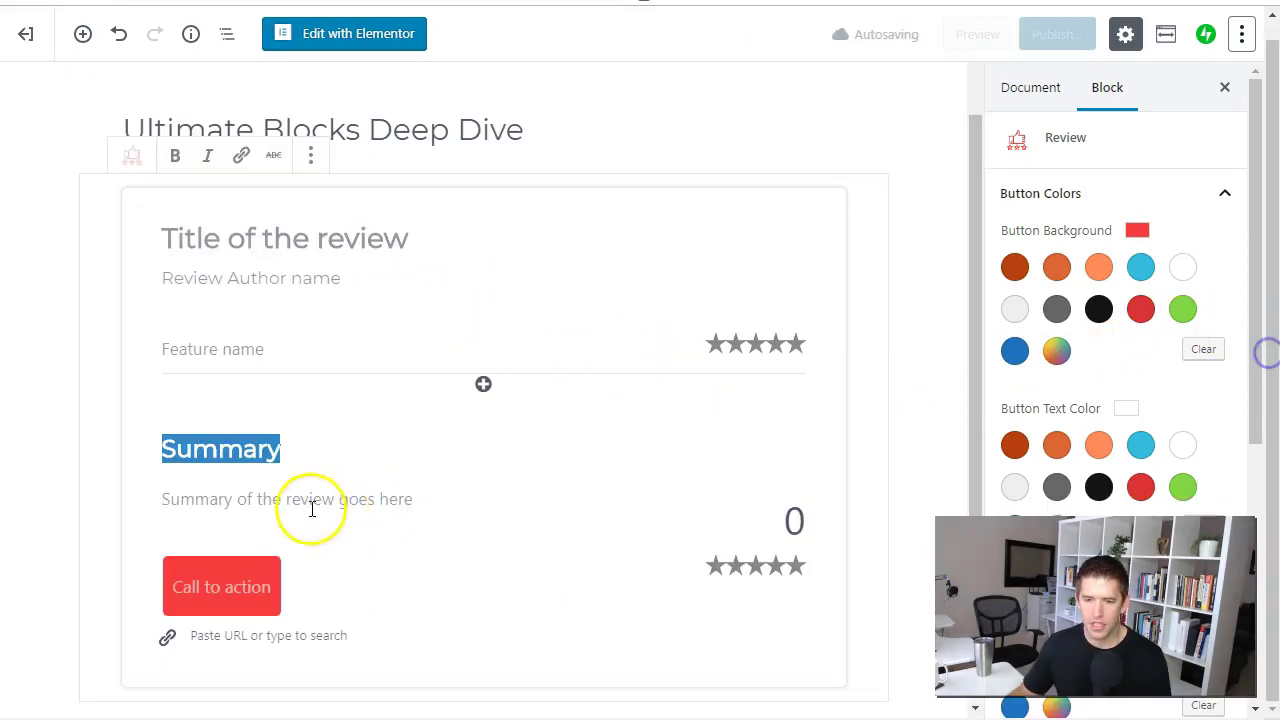
{"action": "left_click", "coordinate": [303, 488]}
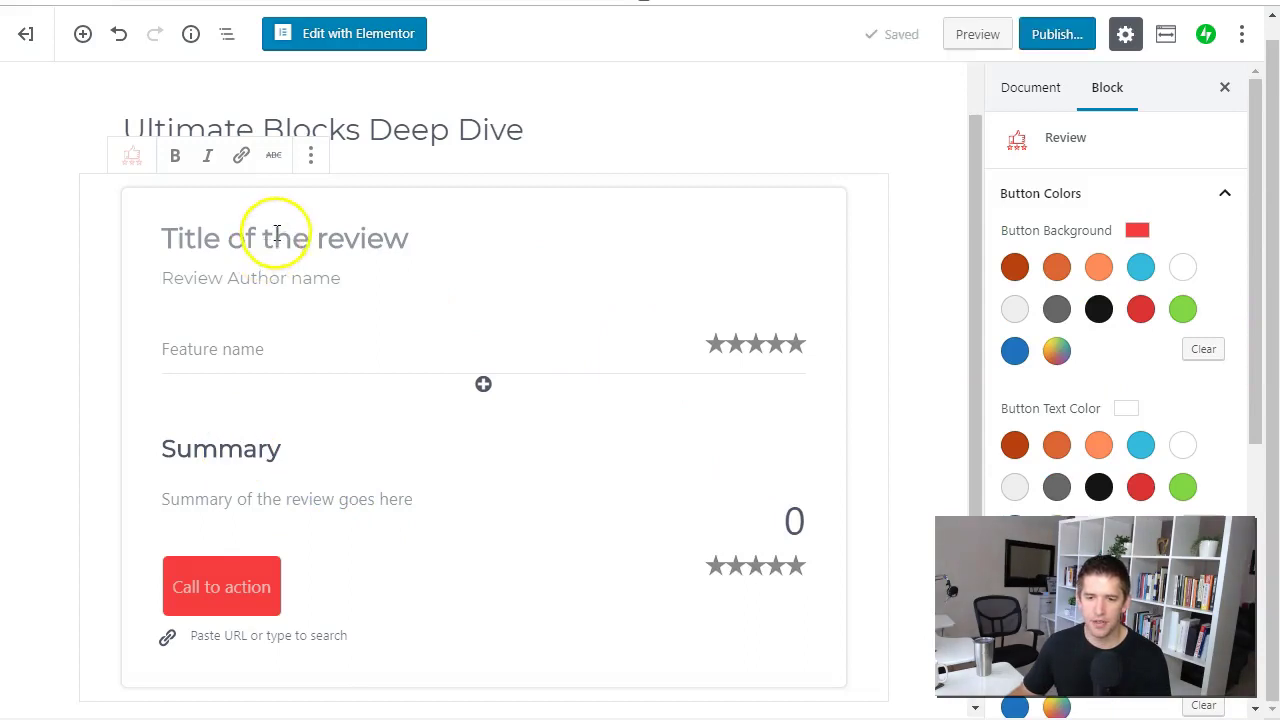
Title the review "Ultimate Blocks Guteberg Review" and fill in the review author's name.
{"action": "left_click", "coordinate": [216, 239]}
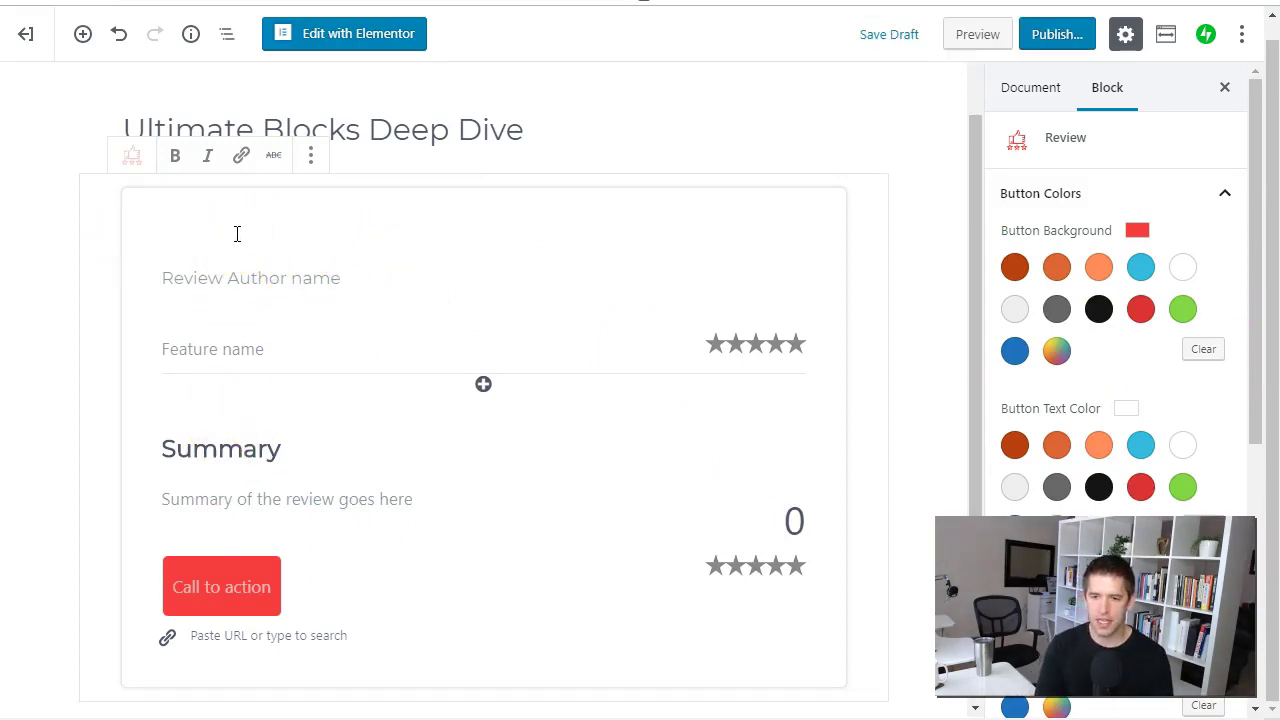
{"action": "type", "text": "Ultimate Block"}
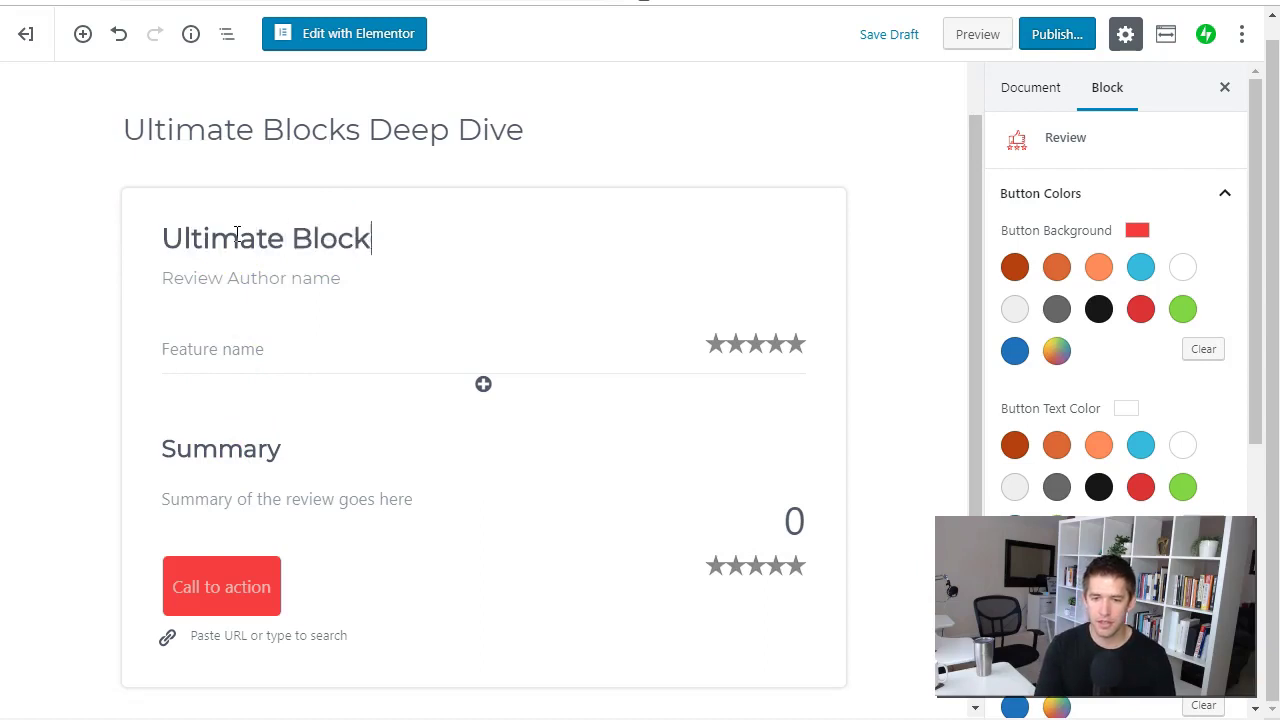
{"action": "type", "text": "s Guteberg Review"}
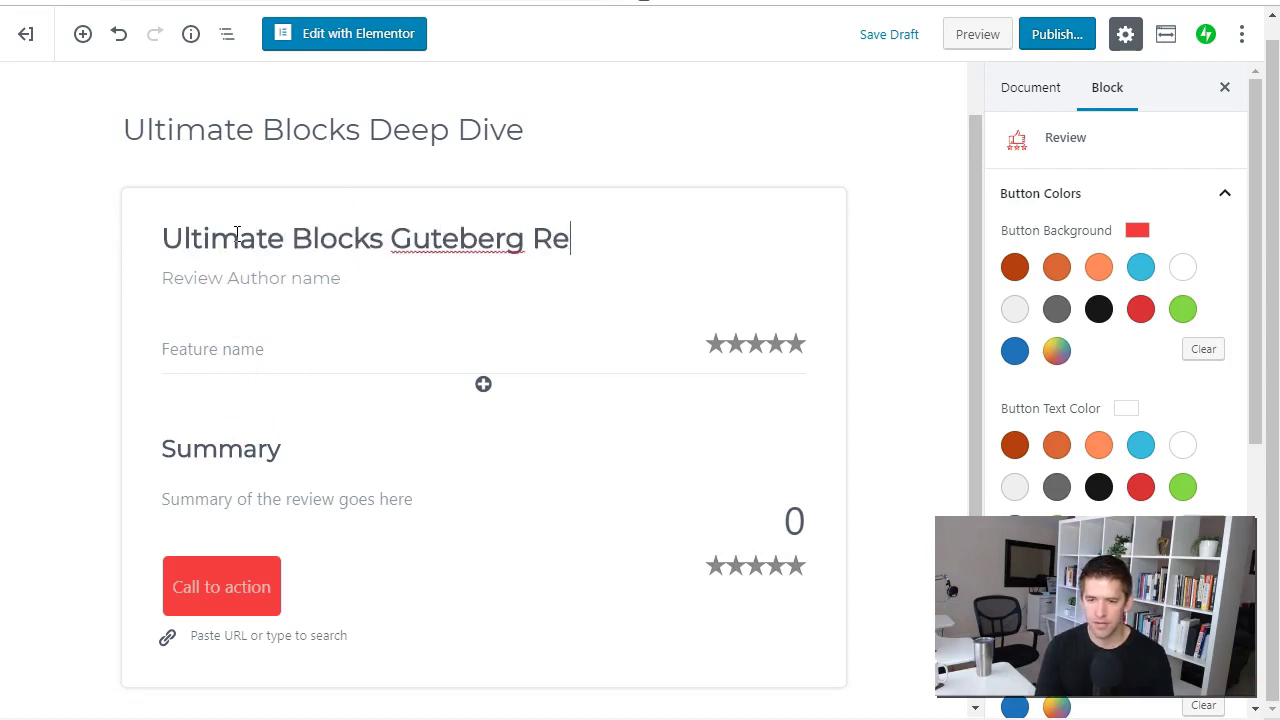
{"action": "left_click", "coordinate": [229, 278]}
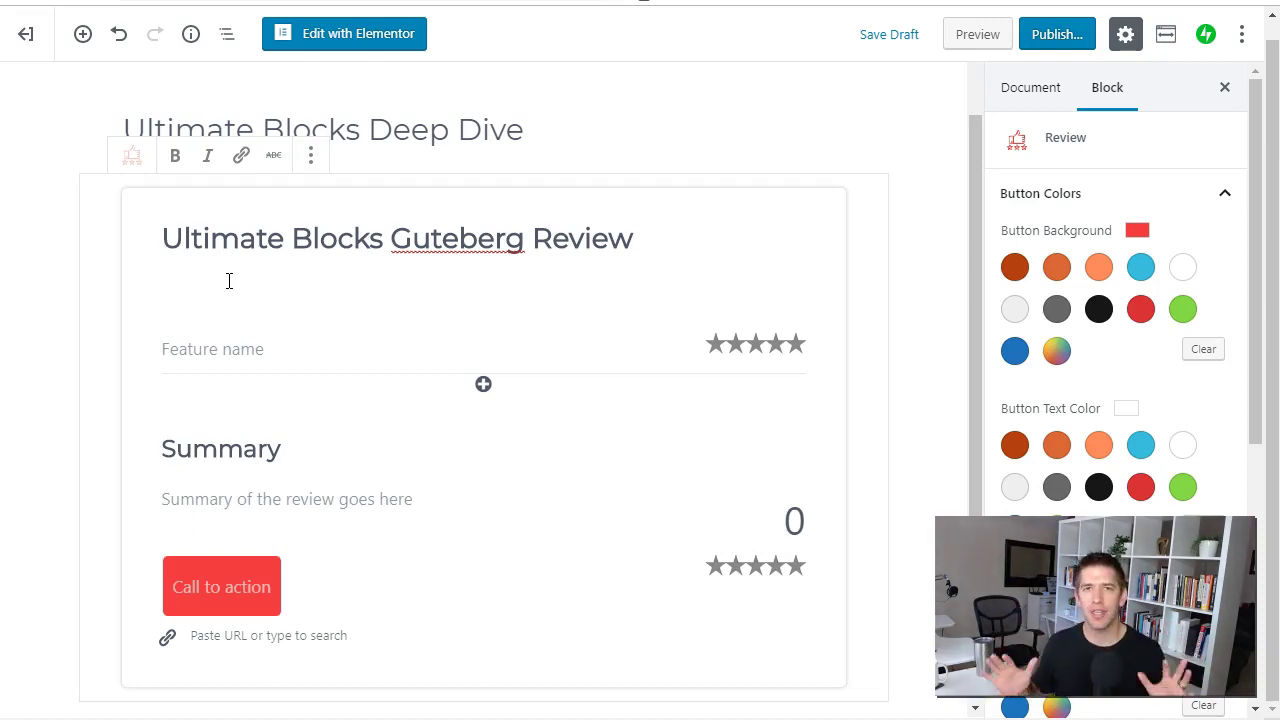
{"action": "left_click", "coordinate": [229, 281]}
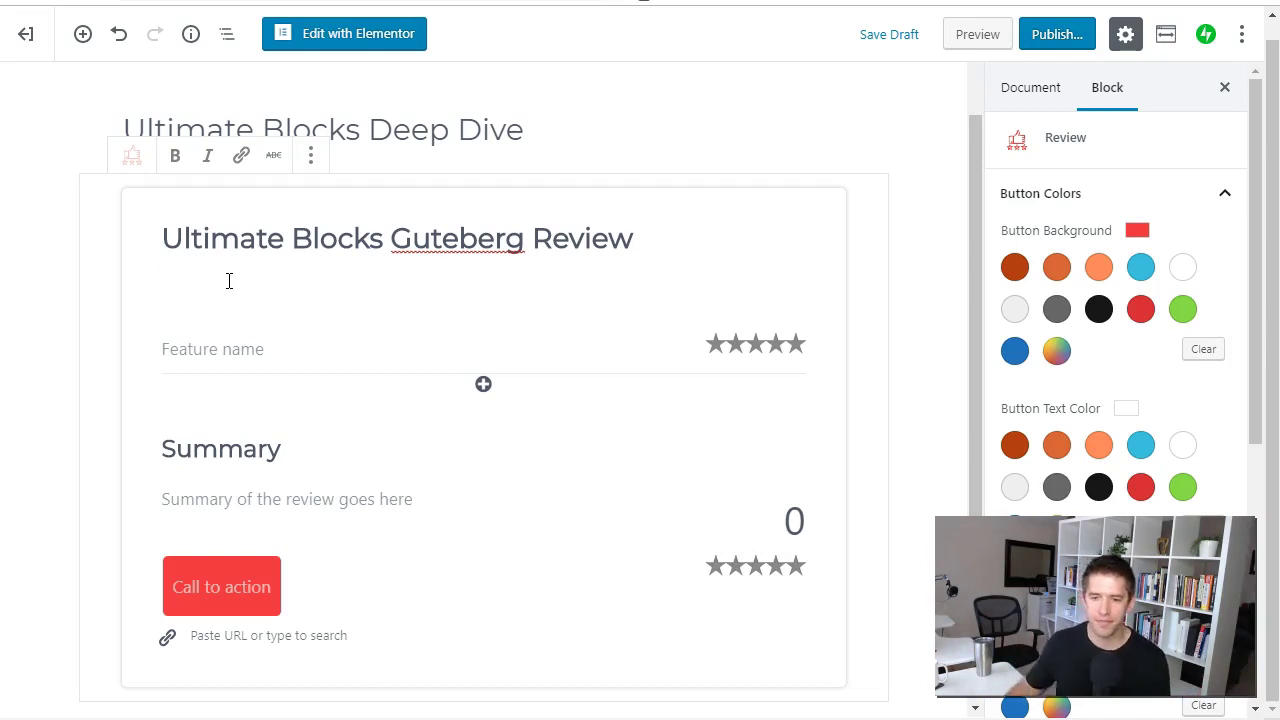
{"action": "type", "text": "John from Incomemesh"}
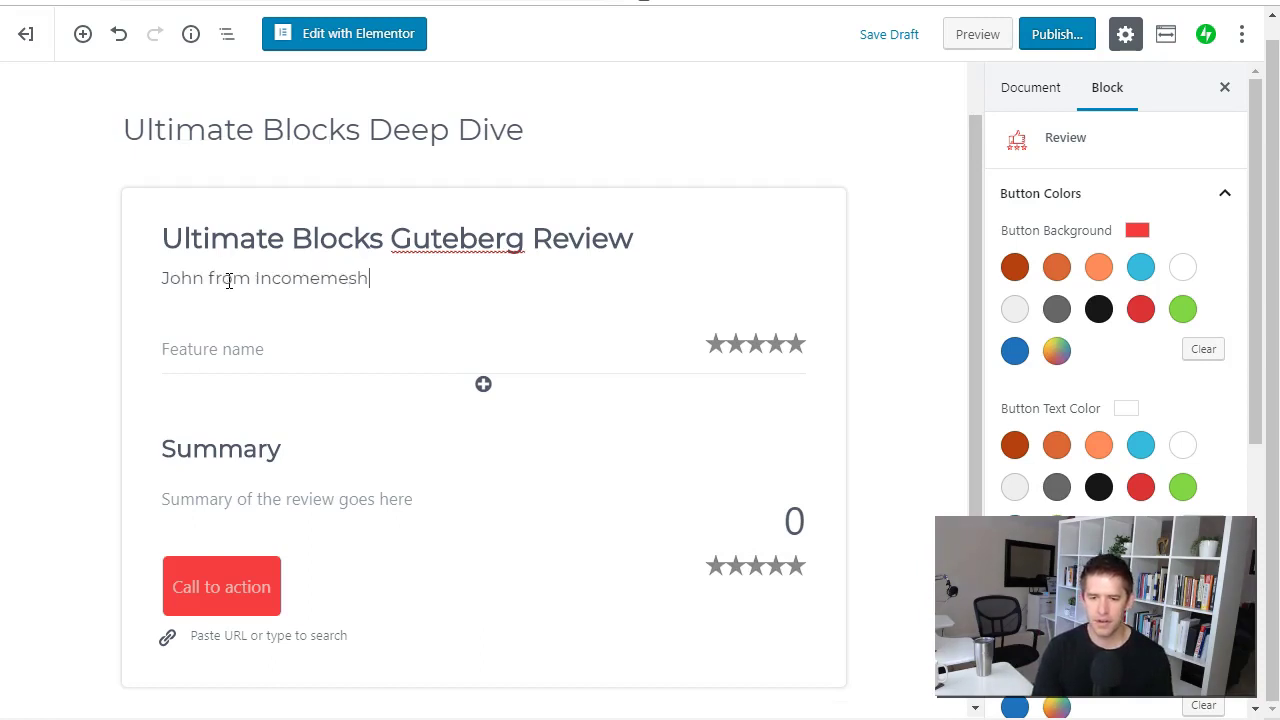
Name the review's first feature "Ease of Use" and rate it 3 stars.
{"action": "key", "text": "Tab"}
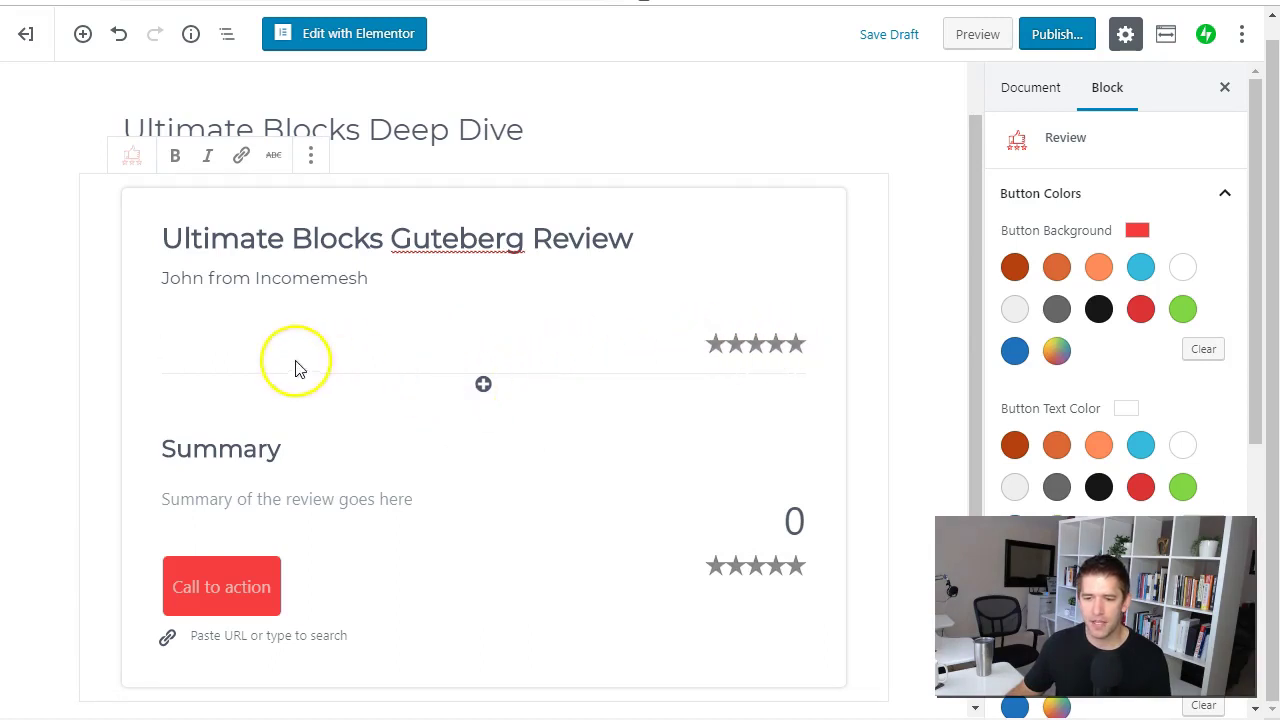
{"action": "type", "text": "Ease of Use"}
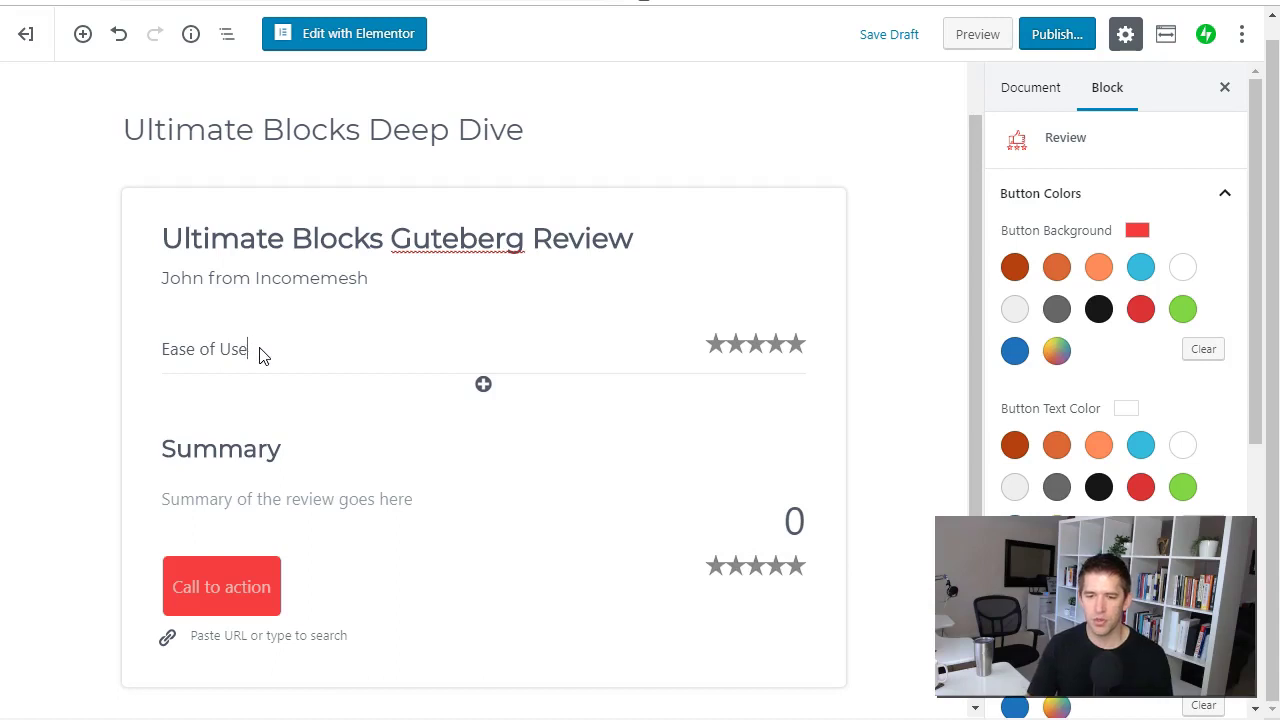
{"action": "left_click", "coordinate": [751, 345]}
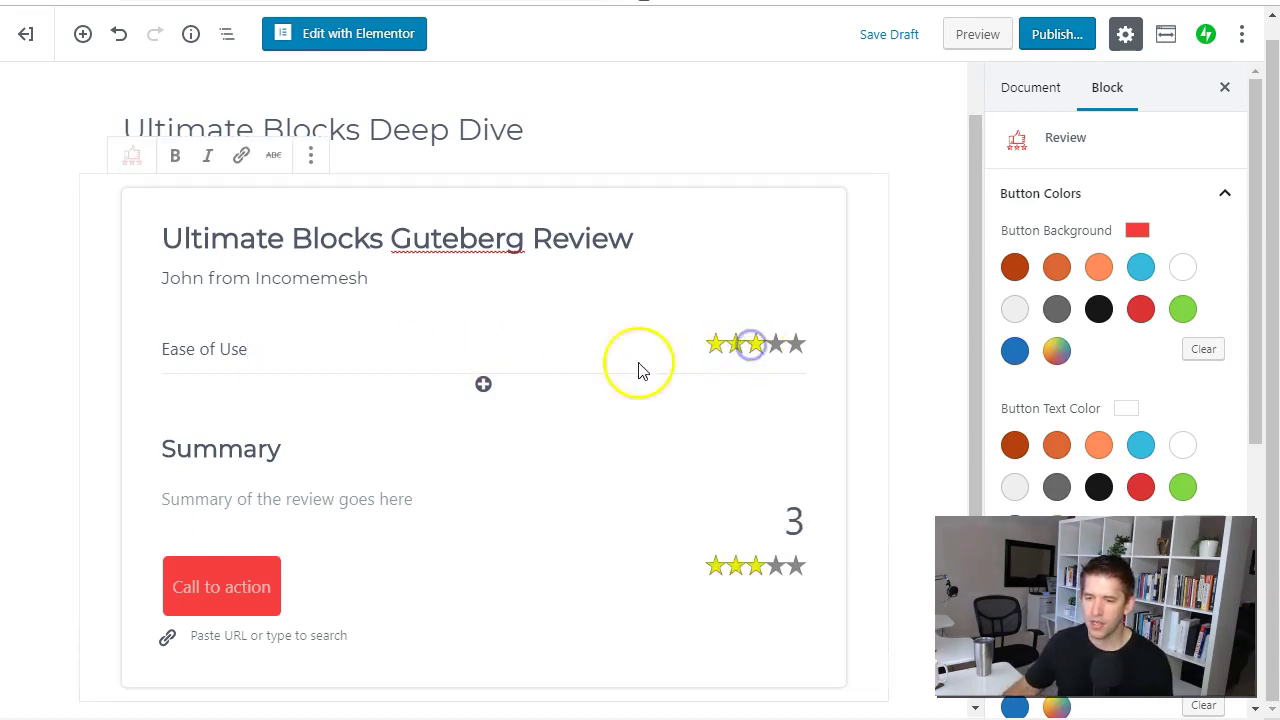
Add a second feature row to the review and name it "Professionalism".
{"action": "left_click", "coordinate": [481, 386]}
{"action": "left_click", "coordinate": [216, 401]}
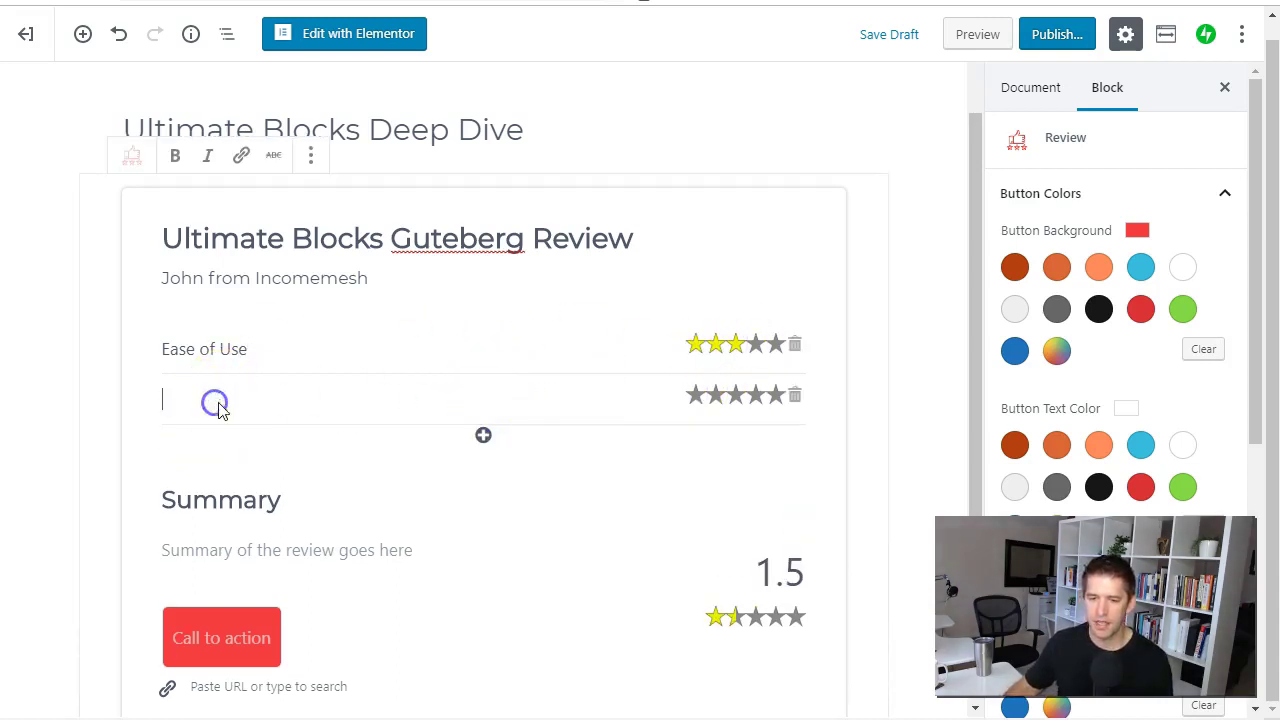
{"action": "type", "text": "Professionalism"}
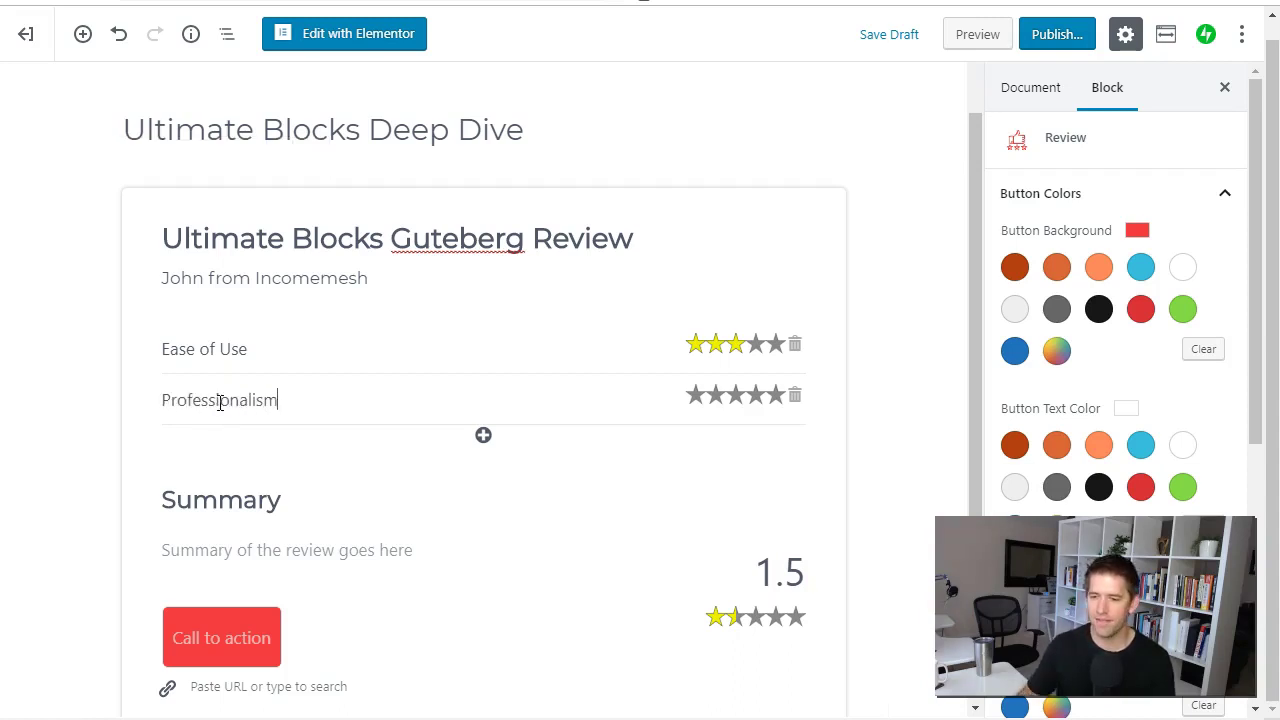
Rate the review's "Professionalism" feature 4 stars.
{"action": "left_click", "coordinate": [757, 395]}
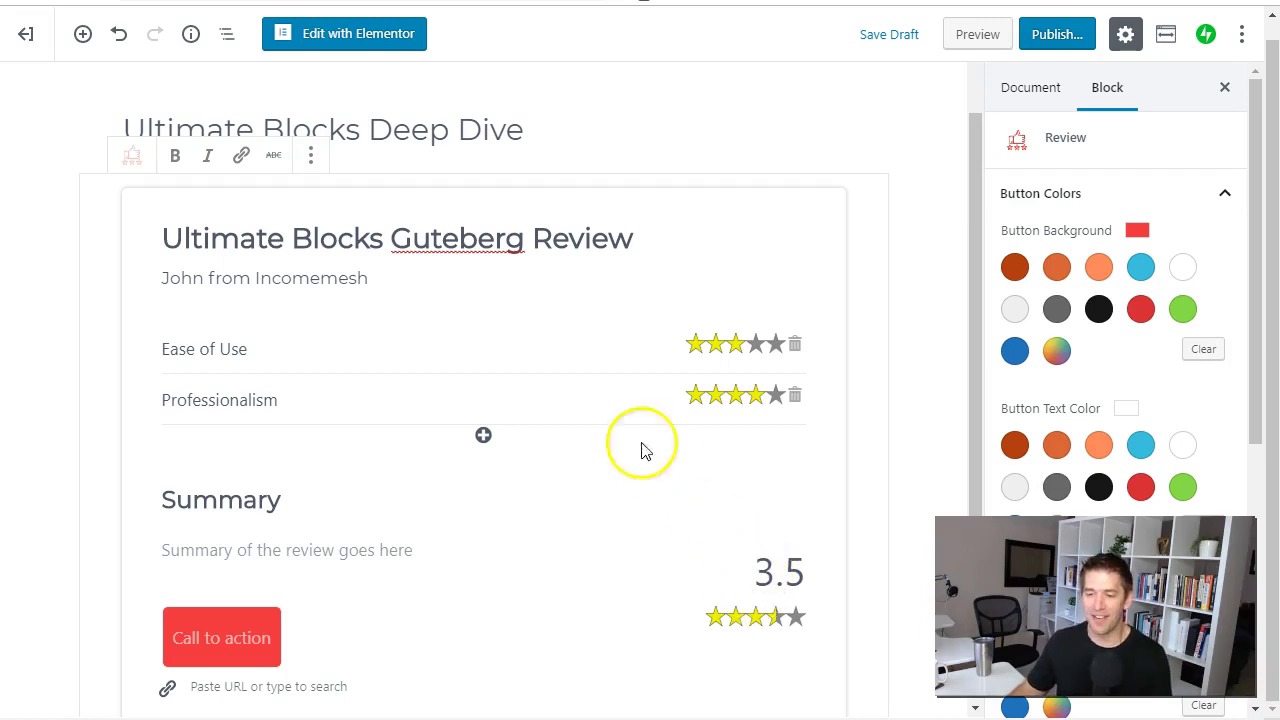
Try out a third feature row named "Cost" with different star ratings, and delete that row.
{"action": "left_click", "coordinate": [485, 437]}
{"action": "left_click", "coordinate": [257, 451]}
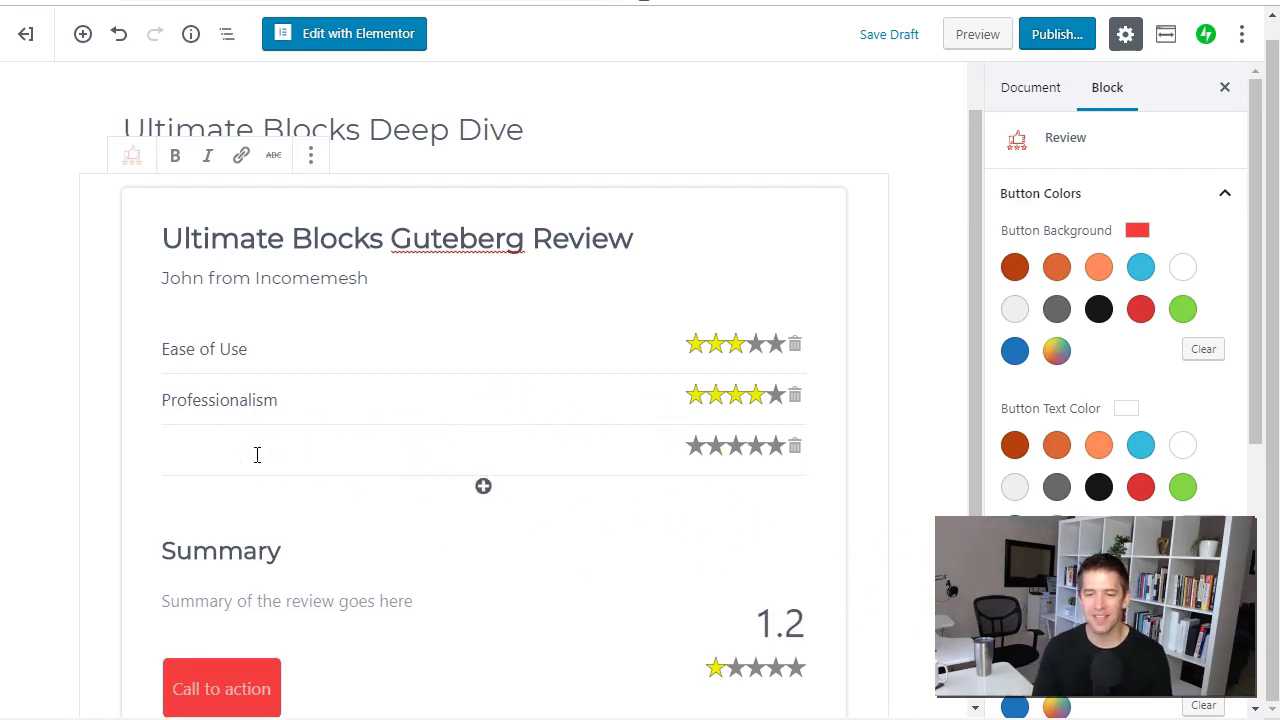
{"action": "type", "text": "Cost"}
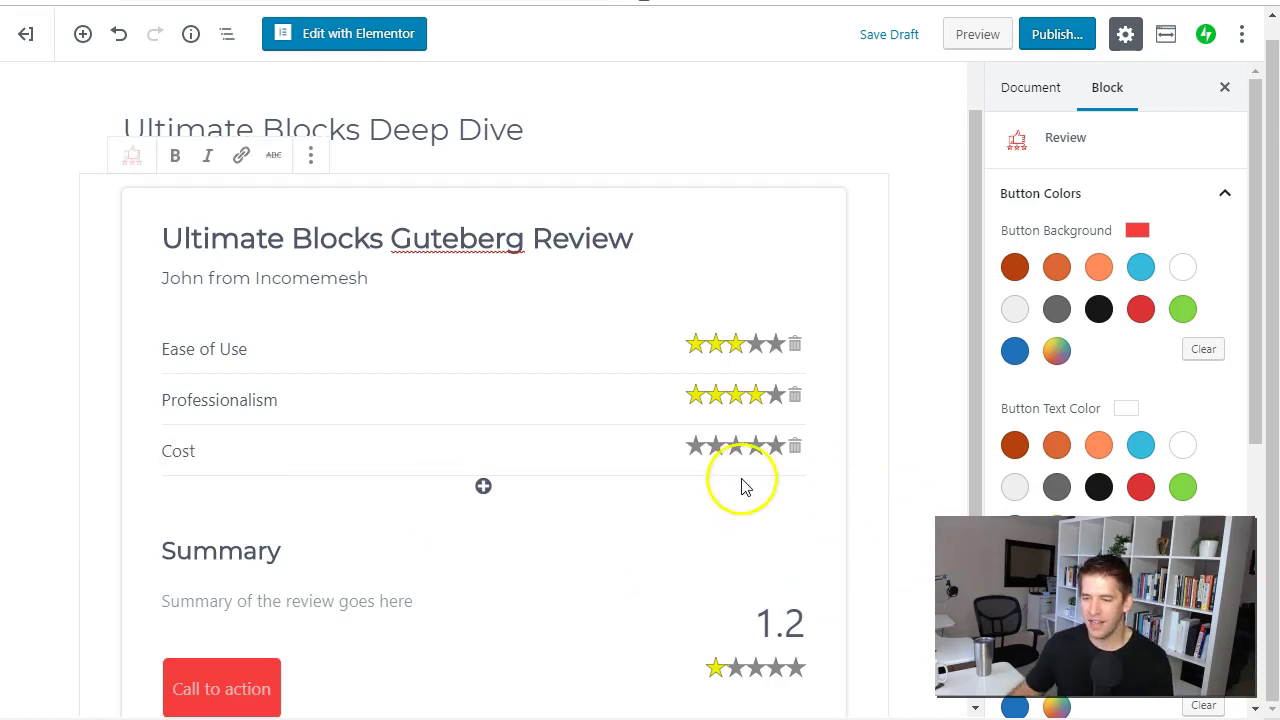
{"action": "left_click", "coordinate": [777, 449]}
{"action": "left_click", "coordinate": [696, 449]}
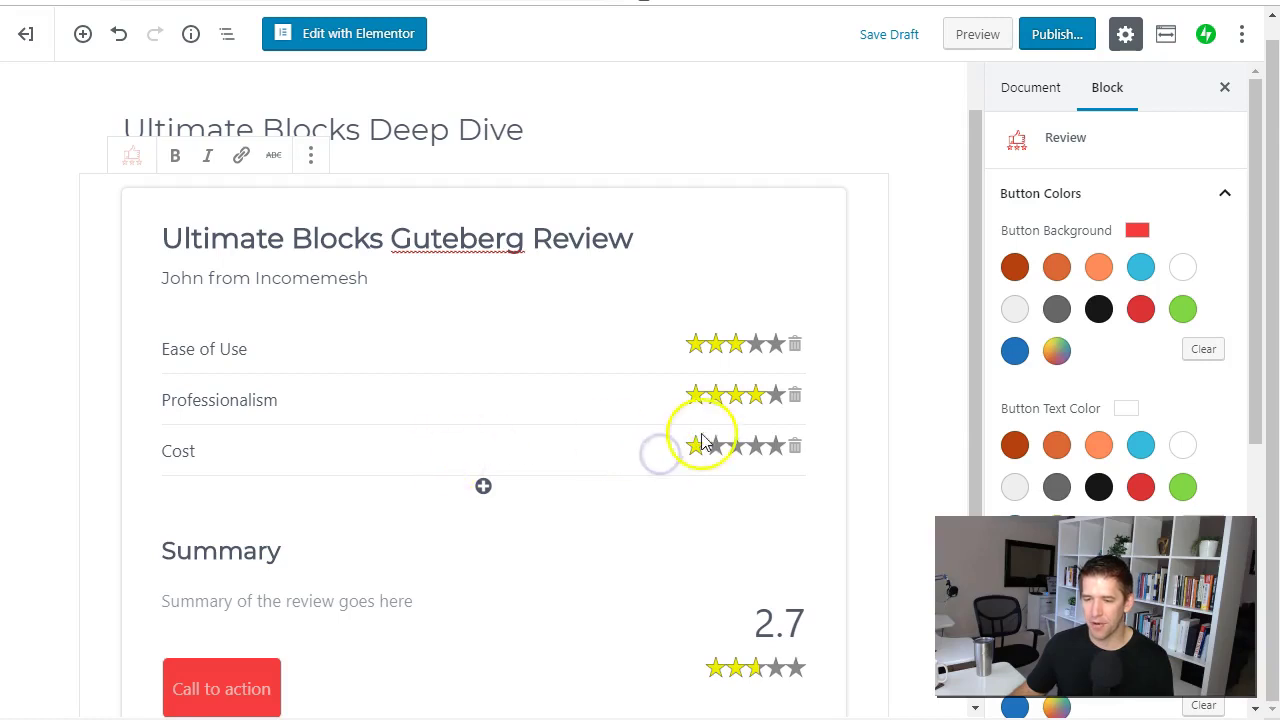
{"action": "left_click", "coordinate": [775, 446]}
{"action": "left_click", "coordinate": [795, 448]}
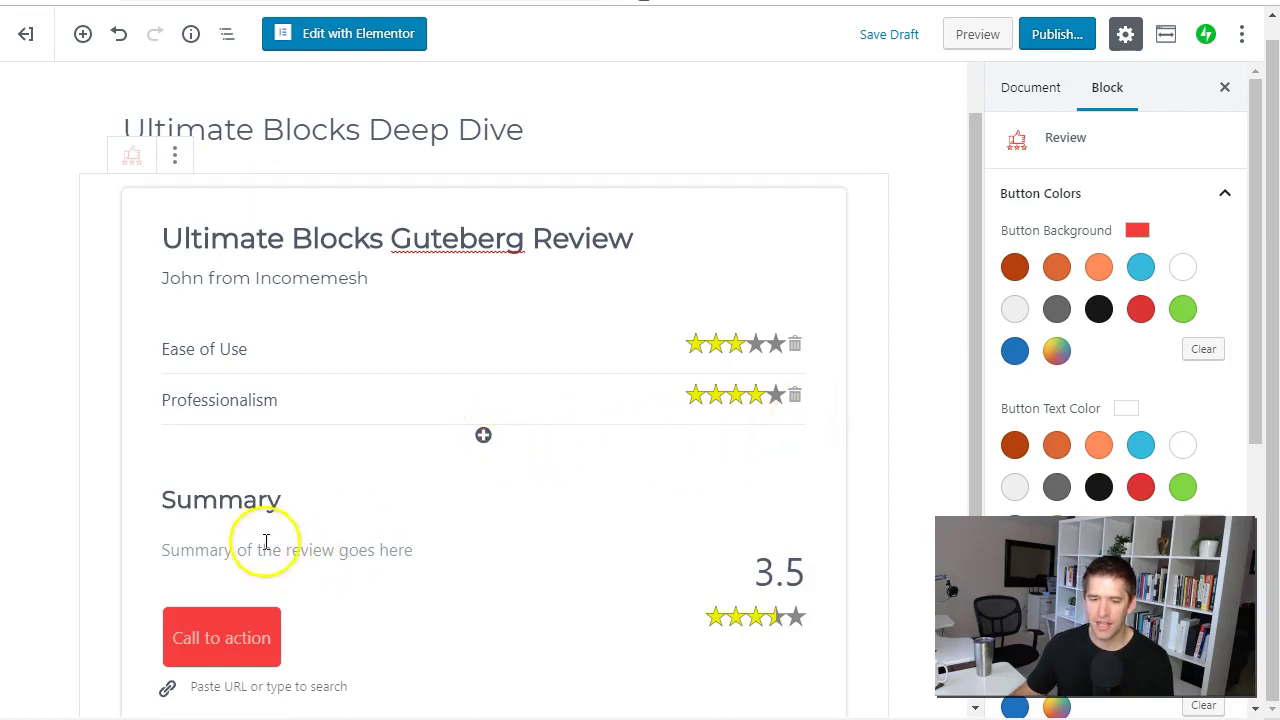
Head the summary "Summary of Ultimate Blocks" and write below it "I love this feature - even for this block alone Ultimate Blocks is worth the download!".
{"action": "left_click", "coordinate": [266, 502]}
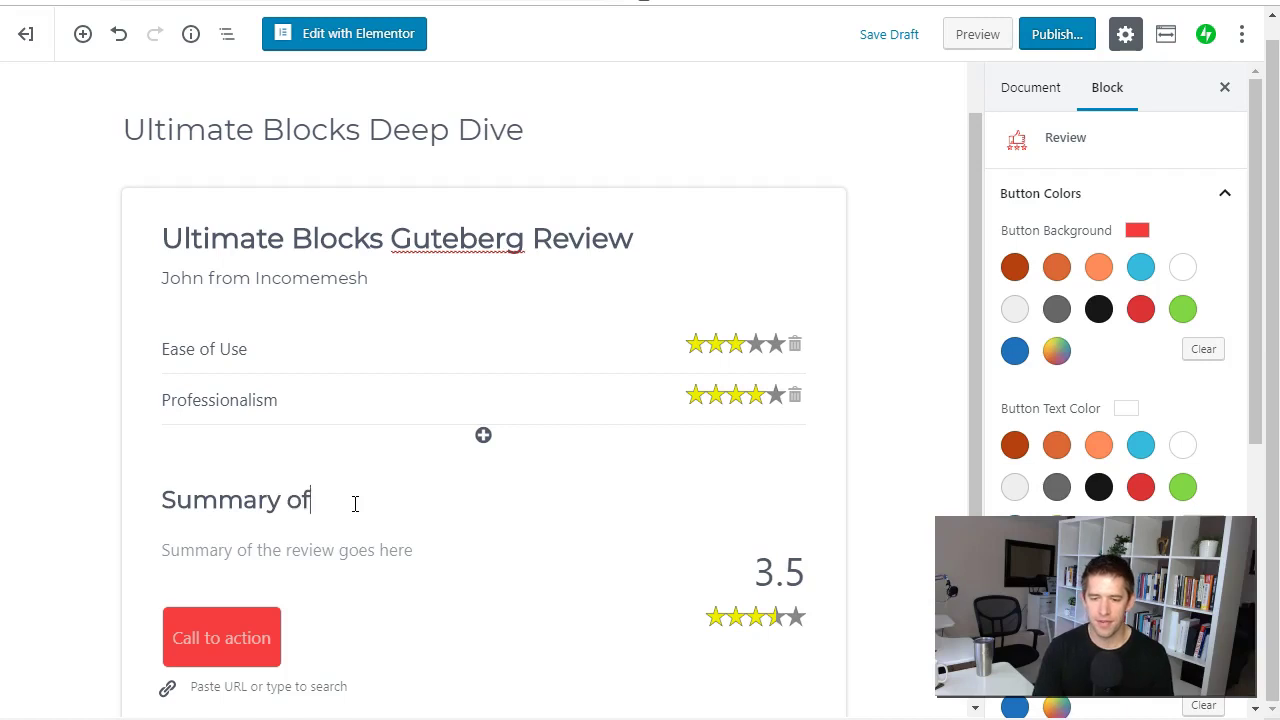
{"action": "type", "text": "Ultimate Blocks"}
{"action": "key", "text": "Tab"}
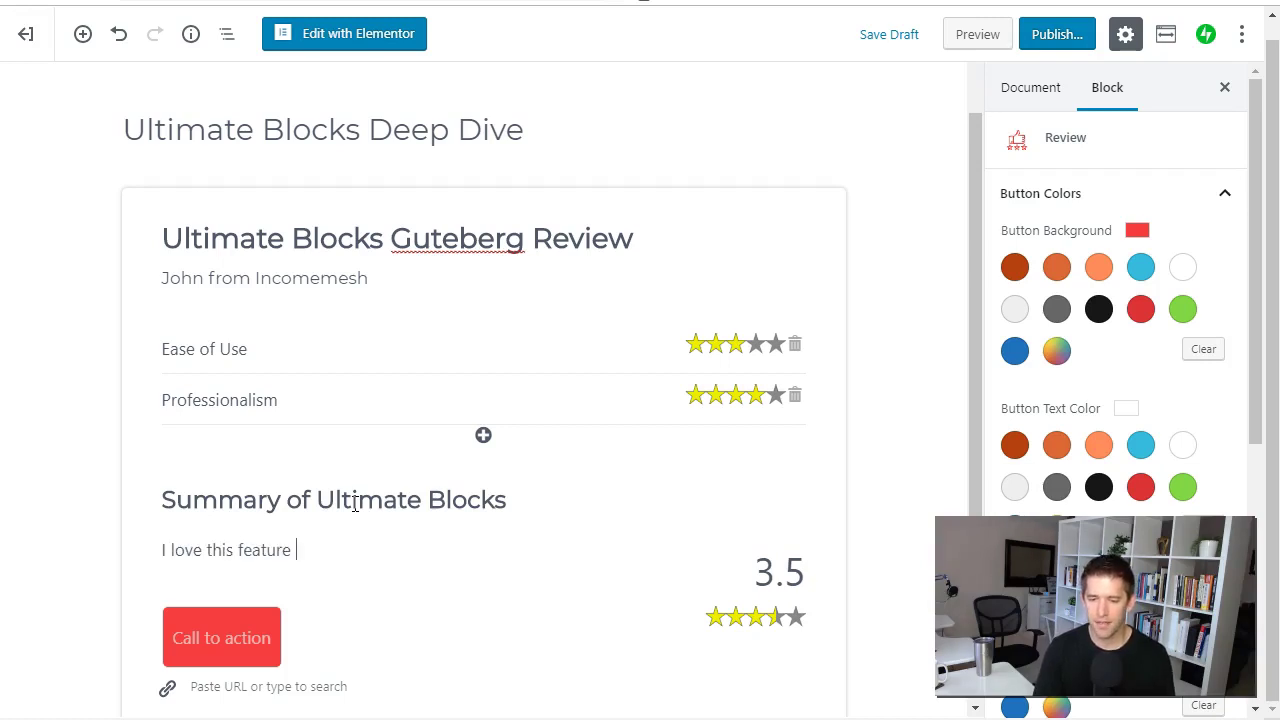
{"action": "type", "text": "I love this feature - even for this block alone Ultimate Blocks is worth the download!"}
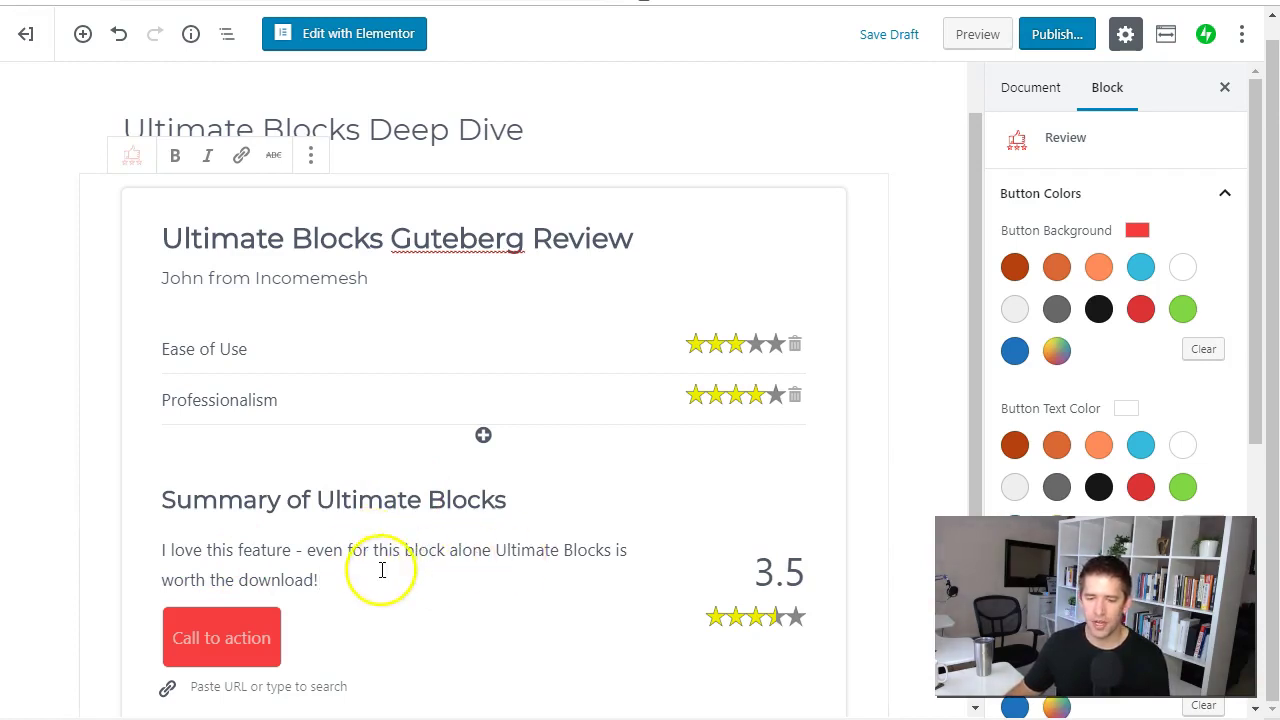
{"action": "scroll", "coordinate": [520, 570], "scroll_direction": "down", "scroll_amount": 1}
{"action": "left_click", "coordinate": [218, 545]}
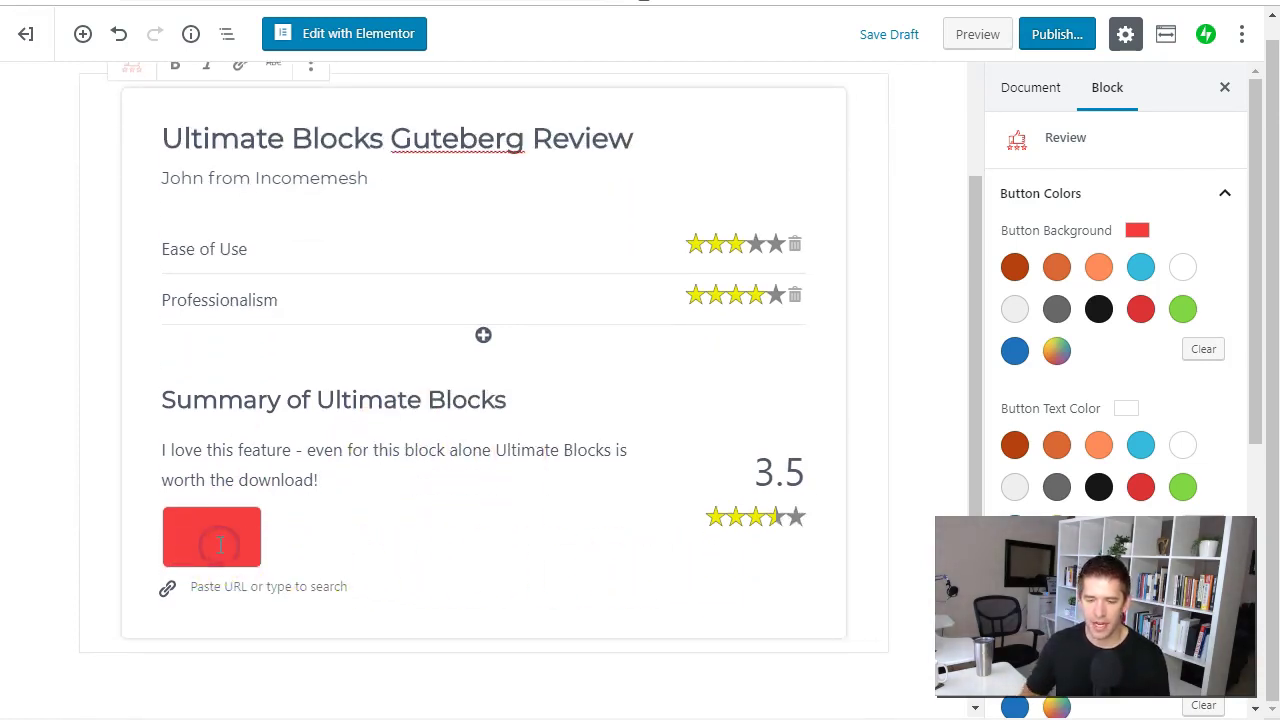
{"action": "type", "text": "Bu"}
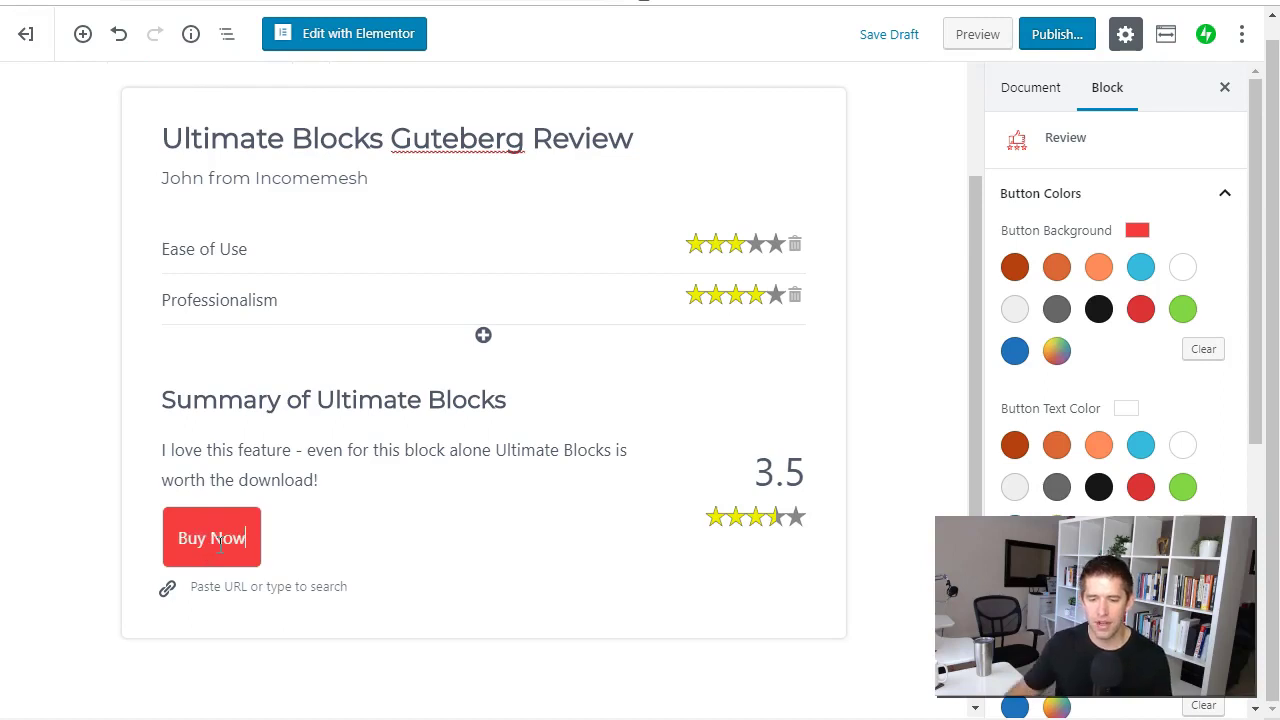
{"action": "type", "text": "y Now"}
{"action": "left_click", "coordinate": [212, 585]}
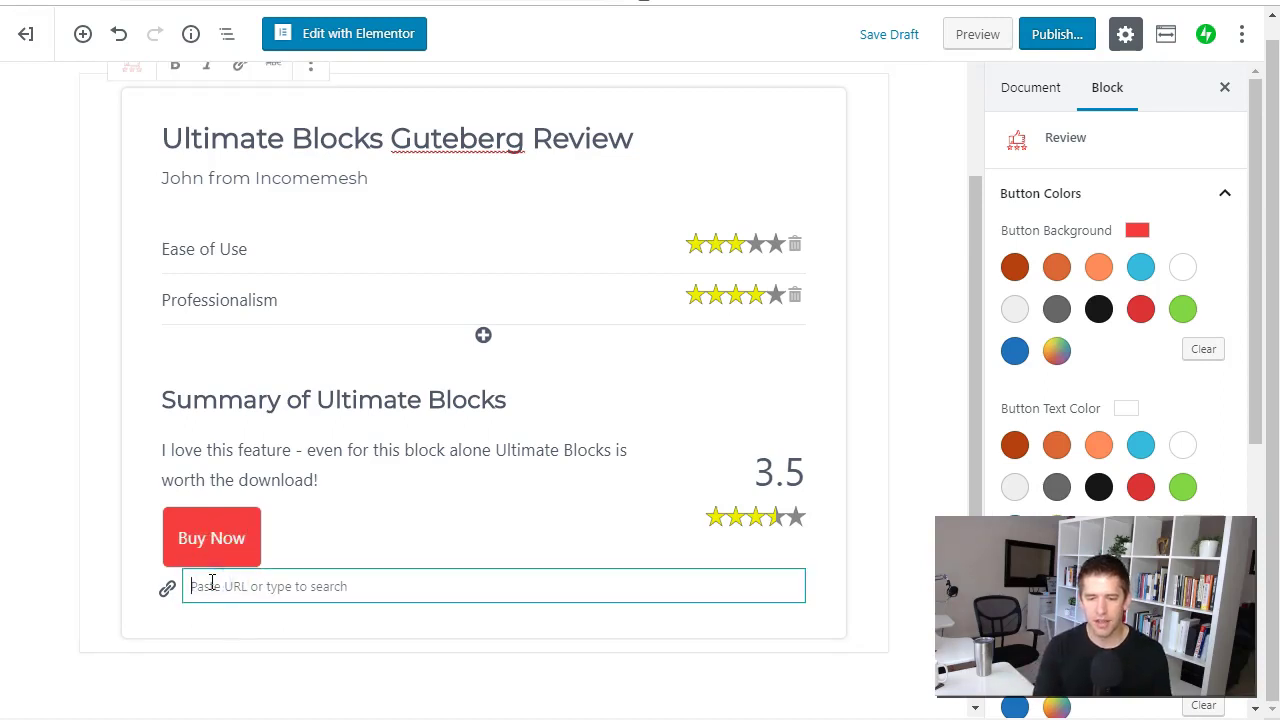
{"action": "type", "text": "https://incomemesh.com/"}
Preview the post and check how the complete review block appears on the site.
{"action": "scroll", "coordinate": [597, 523], "scroll_direction": "up", "scroll_amount": 2}
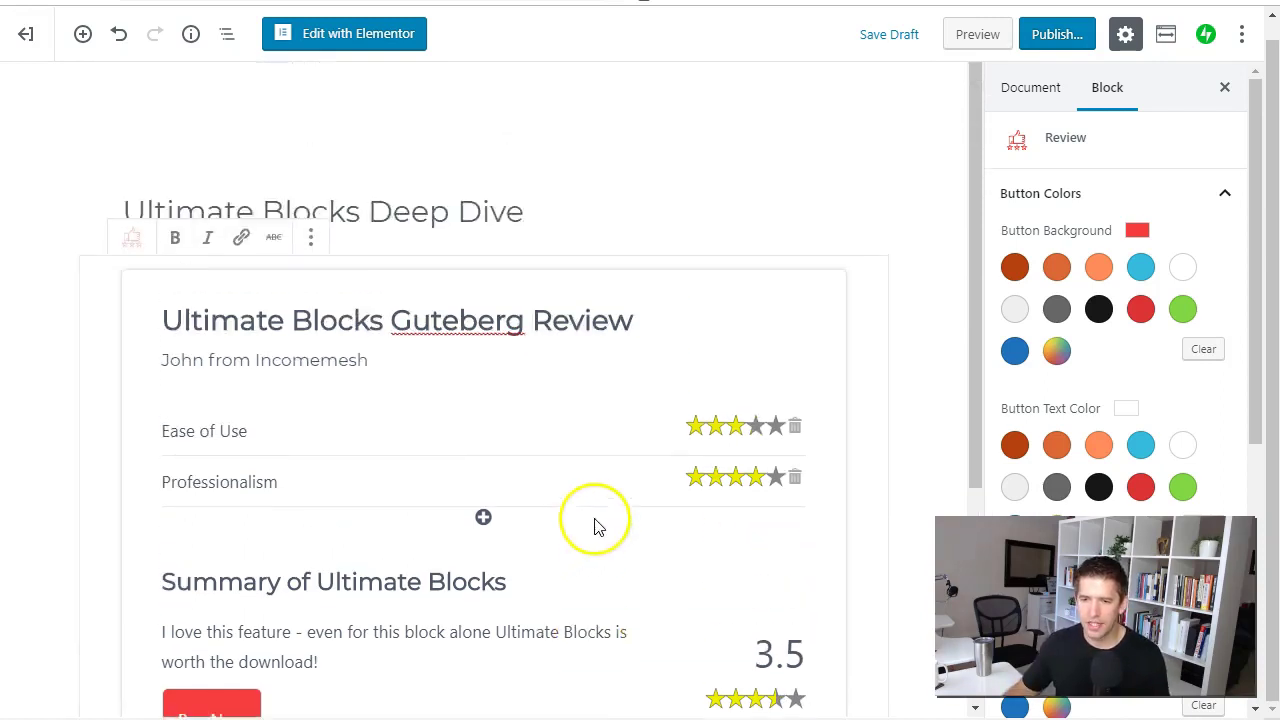
{"action": "left_click", "coordinate": [912, 40]}
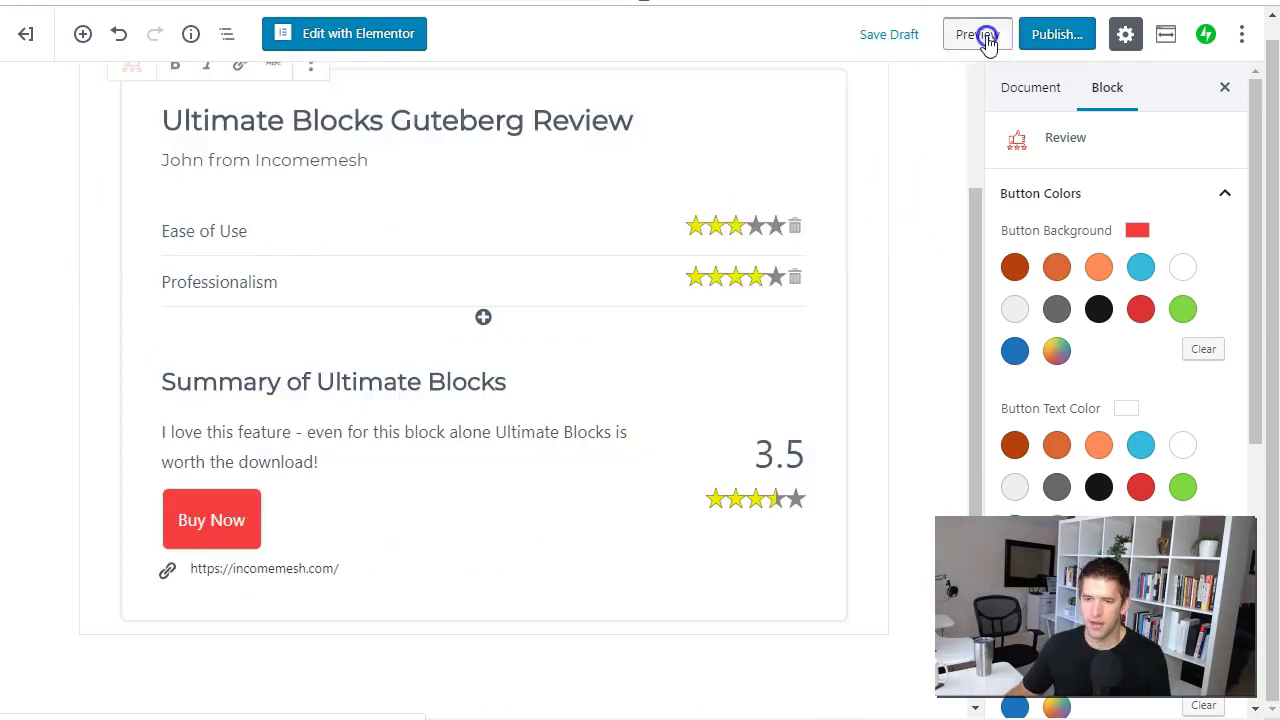
{"action": "left_click", "coordinate": [985, 36]}
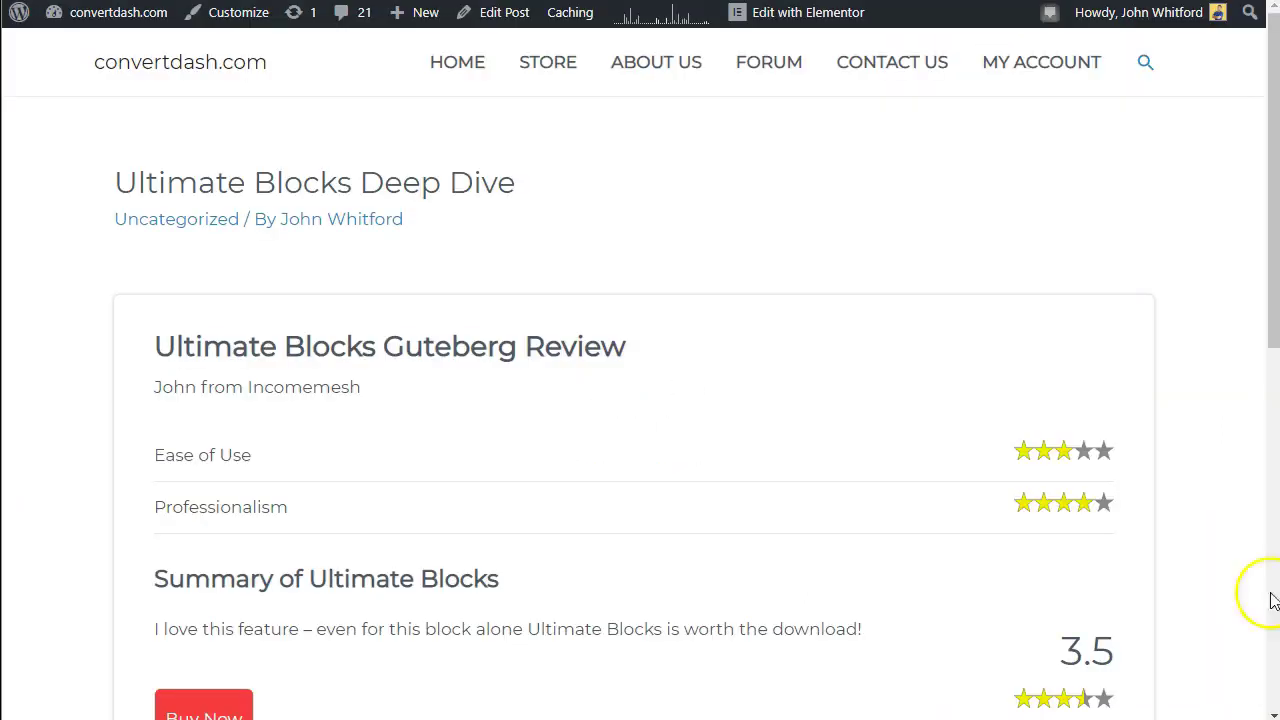
{"action": "scroll", "coordinate": [1226, 371], "scroll_direction": "down", "scroll_amount": 2}
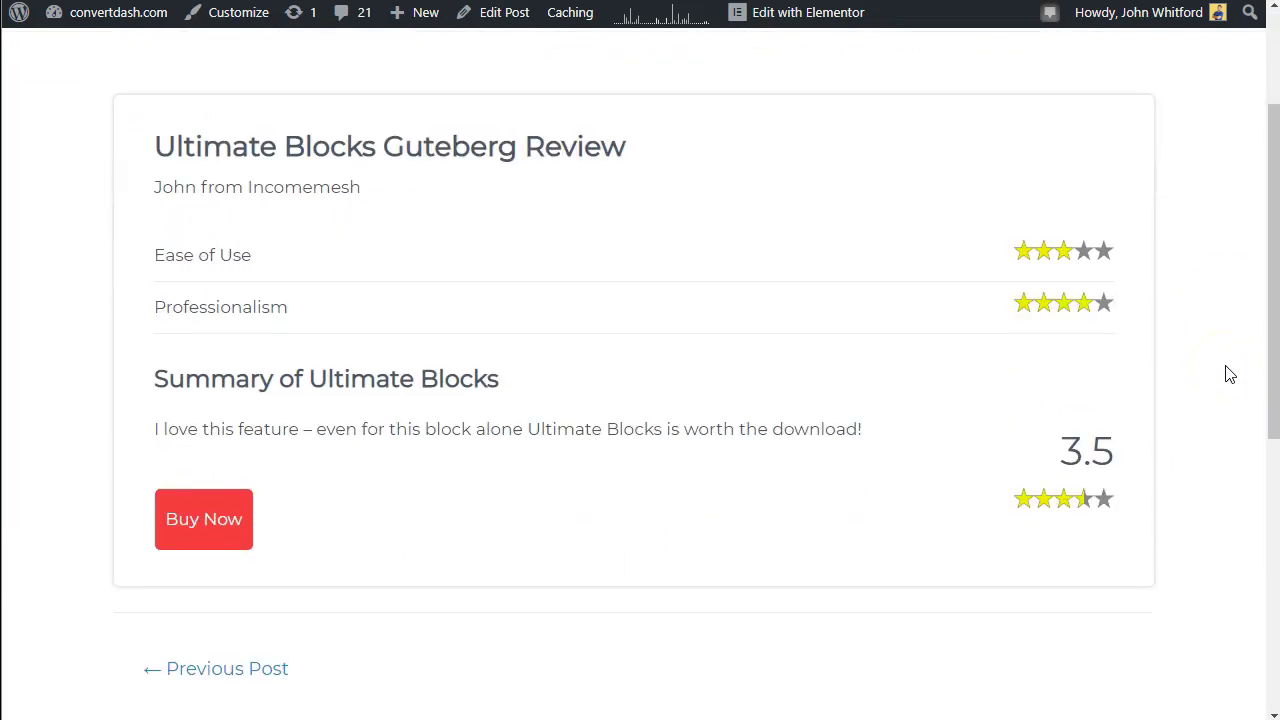
{"action": "mouse_move", "coordinate": [65, 79]}
{"action": "left_mouse_down"}
{"action": "mouse_move", "coordinate": [951, 71]}
{"action": "mouse_move", "coordinate": [1210, 95]}
{"action": "mouse_move", "coordinate": [1209, 550]}
{"action": "left_mouse_up"}
{"action": "mouse_move", "coordinate": [980, 652]}
{"action": "left_mouse_down"}
{"action": "mouse_move", "coordinate": [323, 631]}
{"action": "mouse_move", "coordinate": [60, 371]}
{"action": "mouse_move", "coordinate": [72, 152]}
{"action": "left_mouse_up"}
{"action": "left_click_drag", "start_coordinate": [156, 280], "coordinate": [243, 278]}
{"action": "left_click_drag", "start_coordinate": [158, 323], "coordinate": [255, 325]}
{"action": "left_click_drag", "start_coordinate": [994, 520], "coordinate": [1057, 516]}
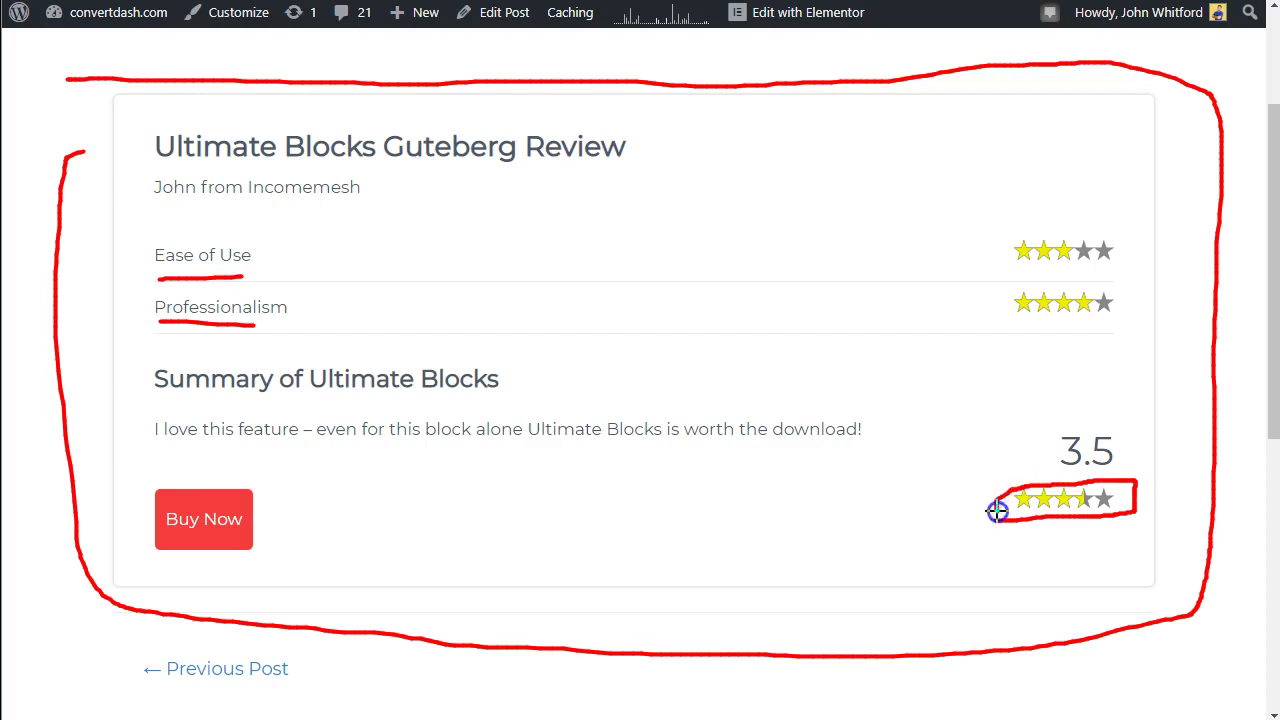
{"action": "left_click_drag", "start_coordinate": [997, 513], "coordinate": [998, 517]}
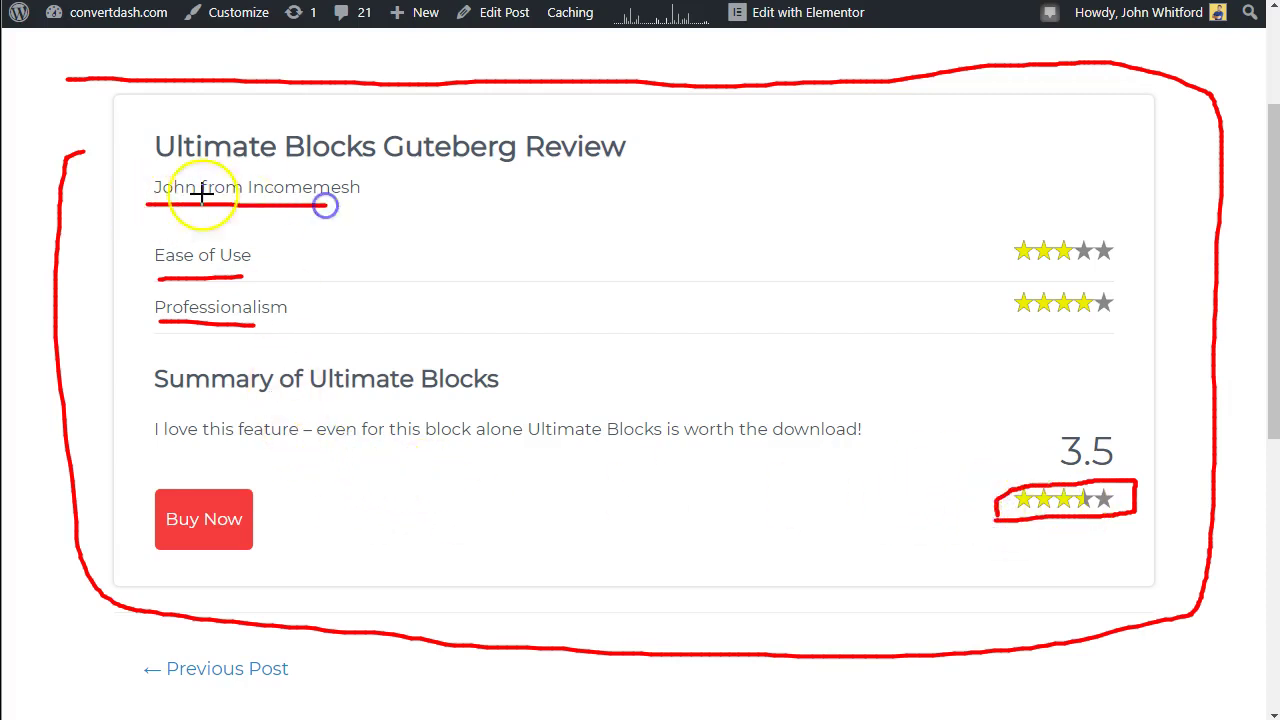
{"action": "left_click_drag", "start_coordinate": [158, 168], "coordinate": [560, 162]}
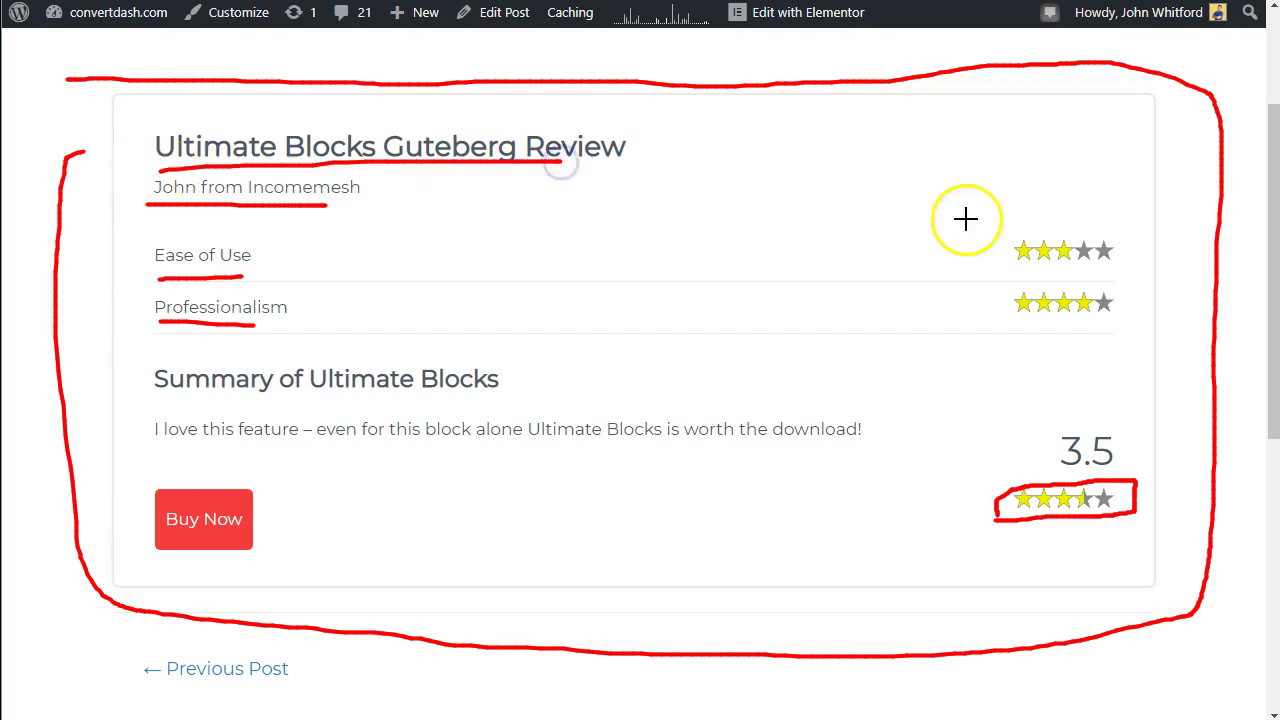
{"action": "left_click_drag", "start_coordinate": [690, 237], "coordinate": [966, 129]}
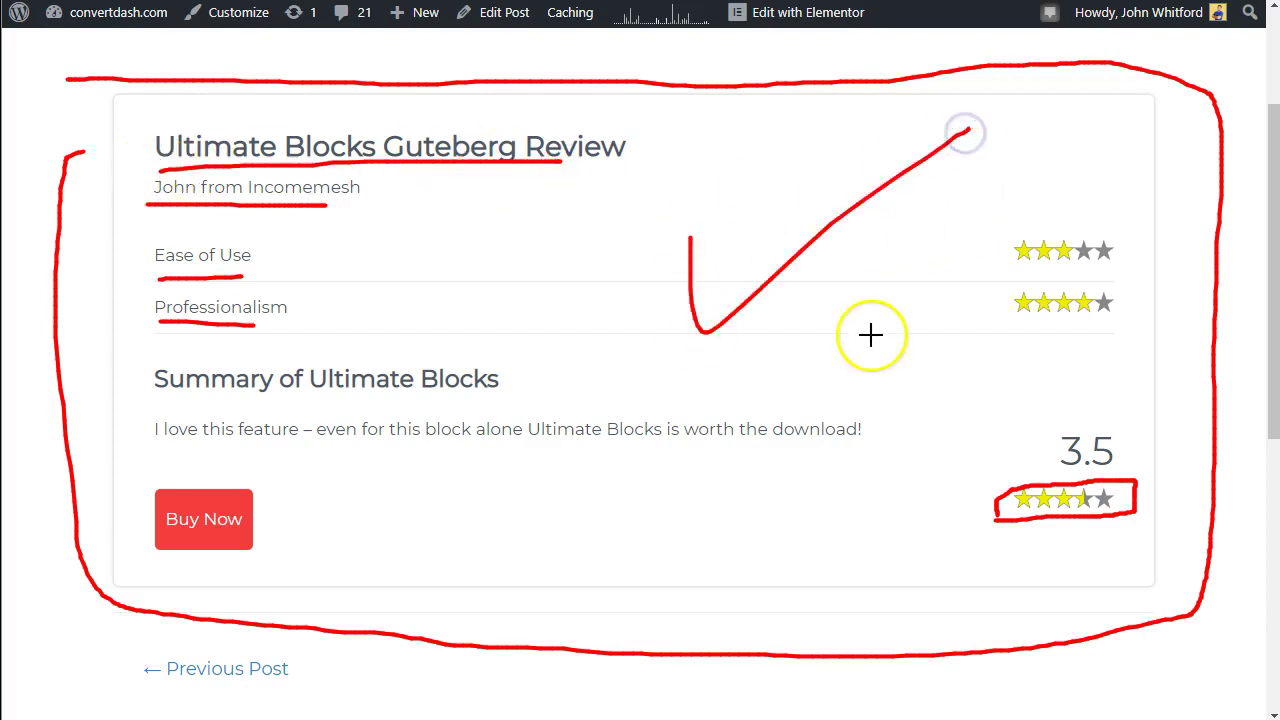
{"action": "key", "text": "Escape"}
{"action": "scroll", "coordinate": [800, 380], "scroll_direction": "down", "scroll_amount": 1}
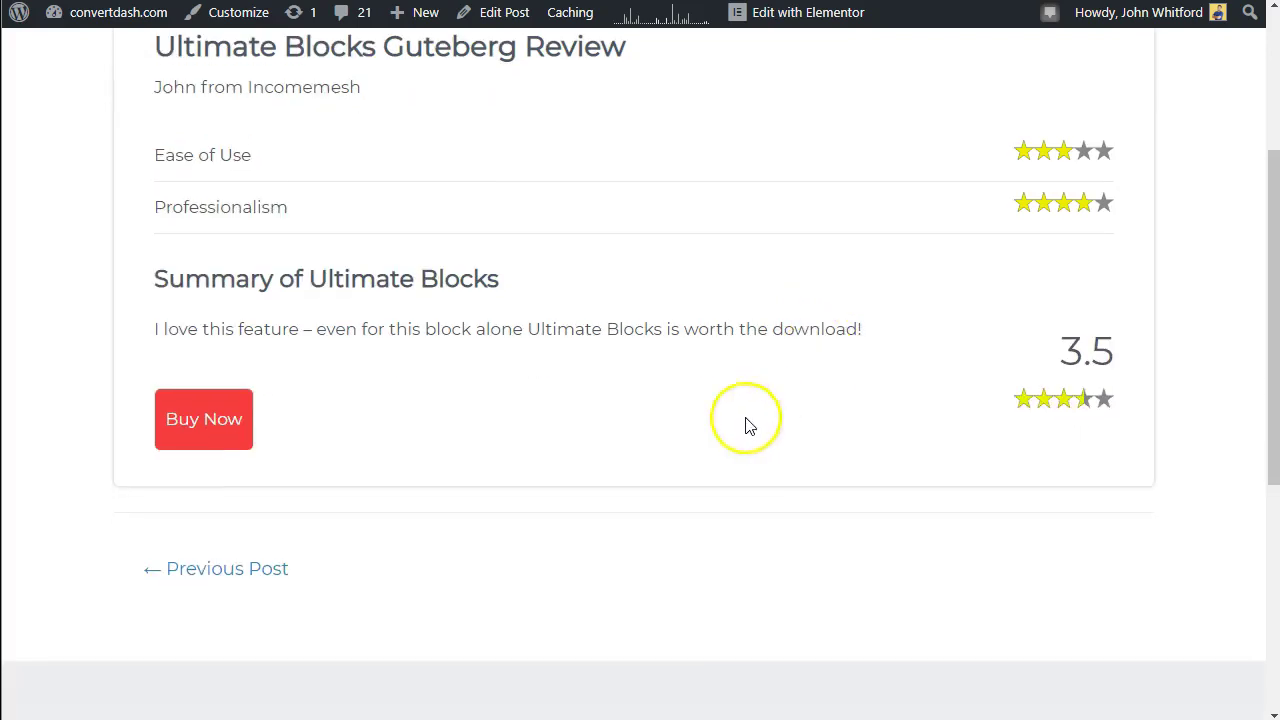
{"action": "scroll", "coordinate": [659, 548], "scroll_direction": "up", "scroll_amount": 2}
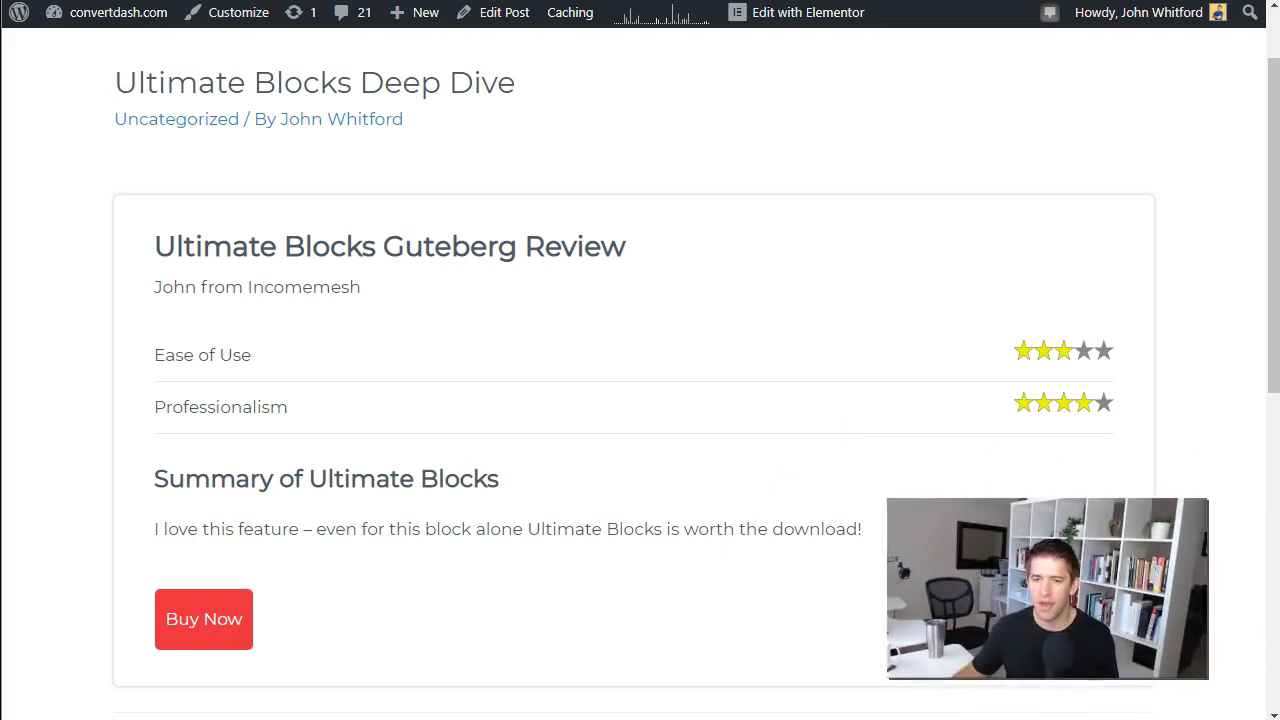
{"action": "scroll", "coordinate": [337, 317], "scroll_direction": "up", "scroll_amount": 1}
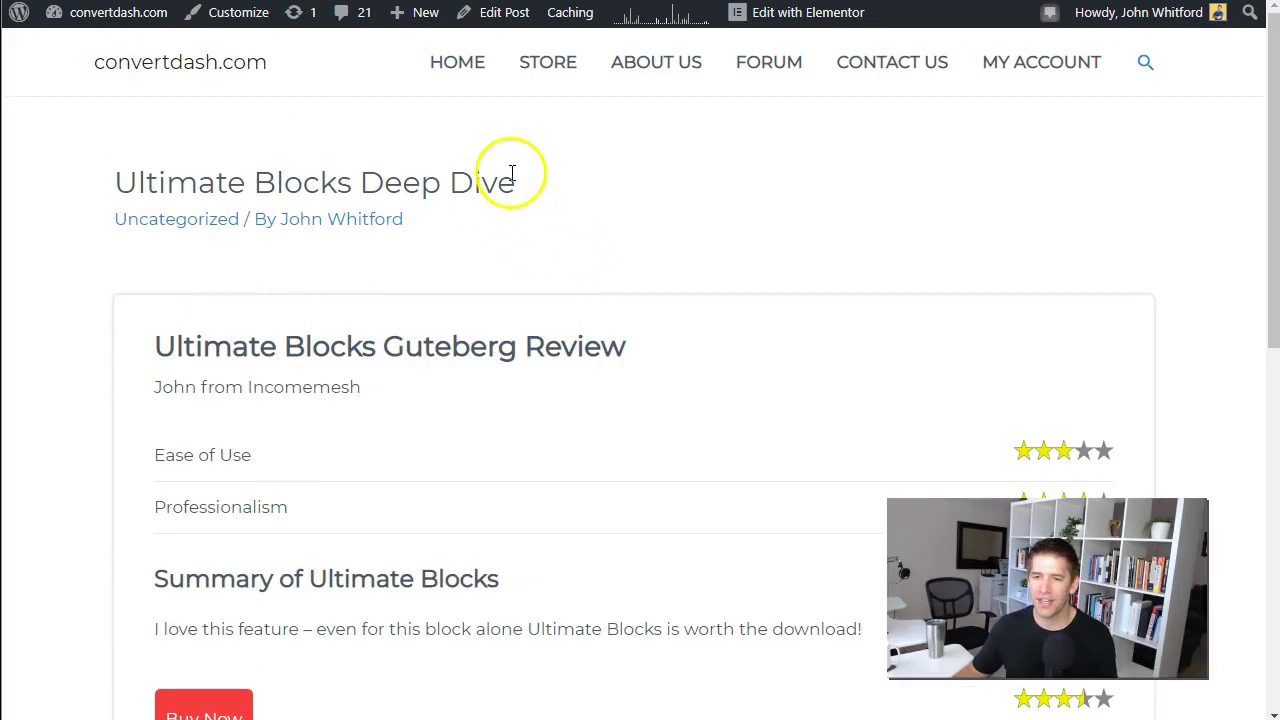
Return to the post editor and insert the Star Rating block from the Ultimate Blocks category below the review.
{"action": "left_click", "coordinate": [463, 22]}
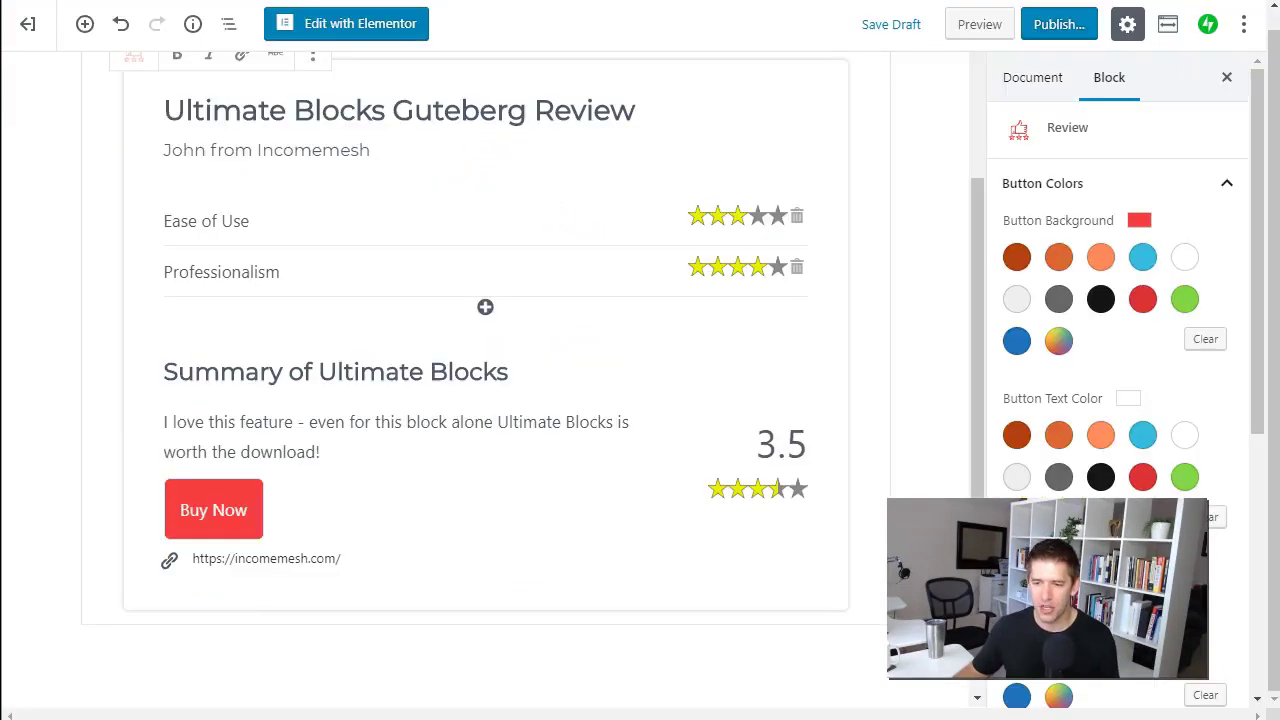
{"action": "scroll", "coordinate": [414, 591], "scroll_direction": "down", "scroll_amount": 2}
{"action": "left_click", "coordinate": [231, 531]}
{"action": "left_click", "coordinate": [66, 523]}
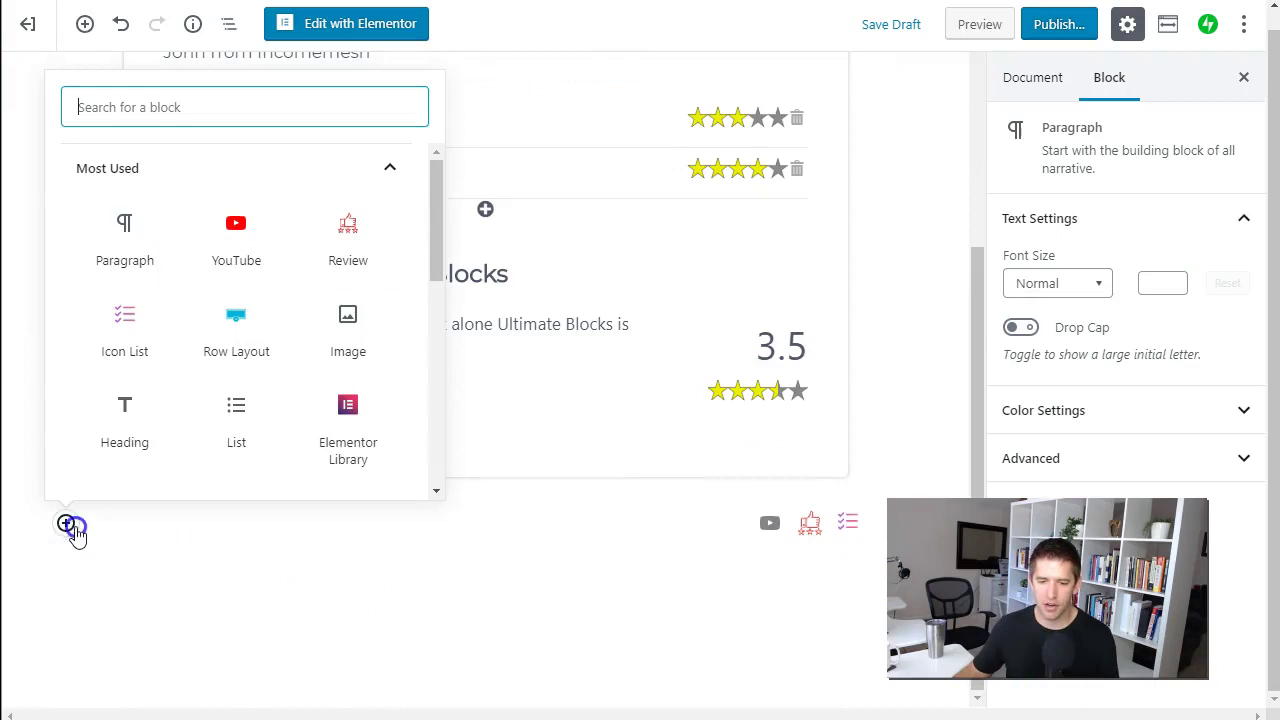
{"action": "scroll", "coordinate": [200, 355], "scroll_direction": "down", "scroll_amount": 2}
{"action": "scroll", "coordinate": [235, 360], "scroll_direction": "down", "scroll_amount": 2}
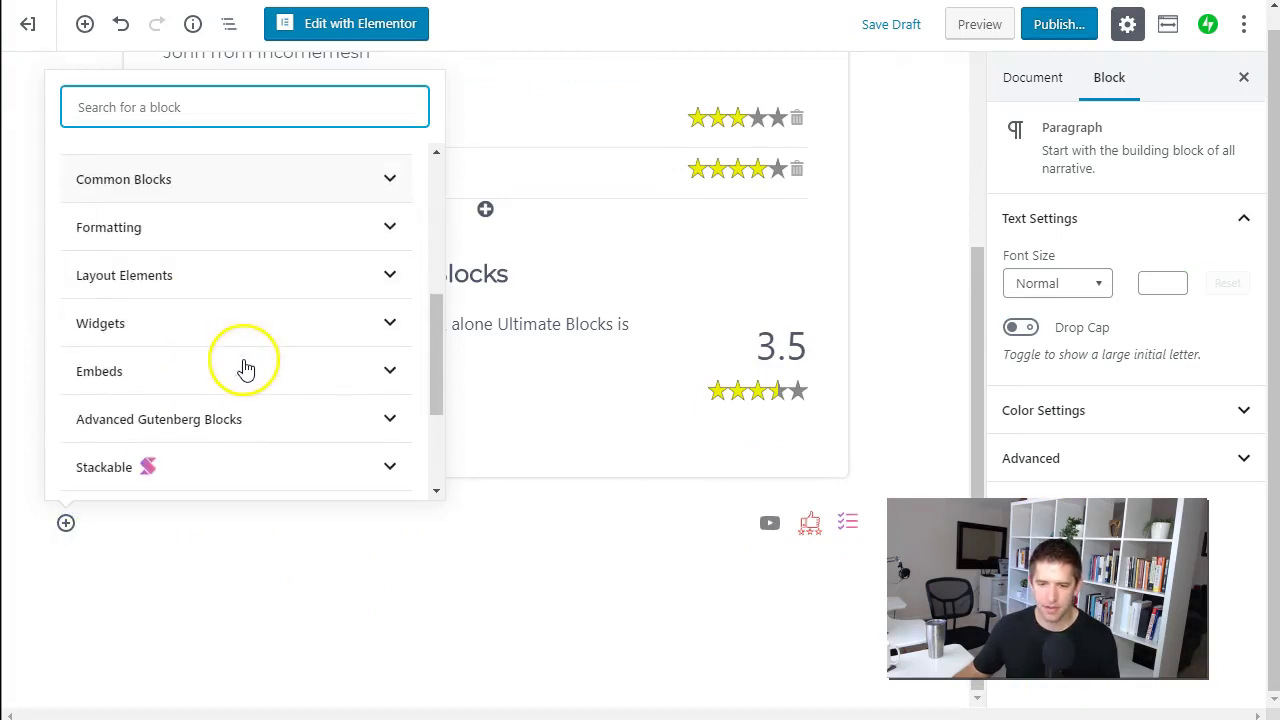
{"action": "scroll", "coordinate": [200, 425], "scroll_direction": "down", "scroll_amount": 1}
{"action": "left_click", "coordinate": [201, 415]}
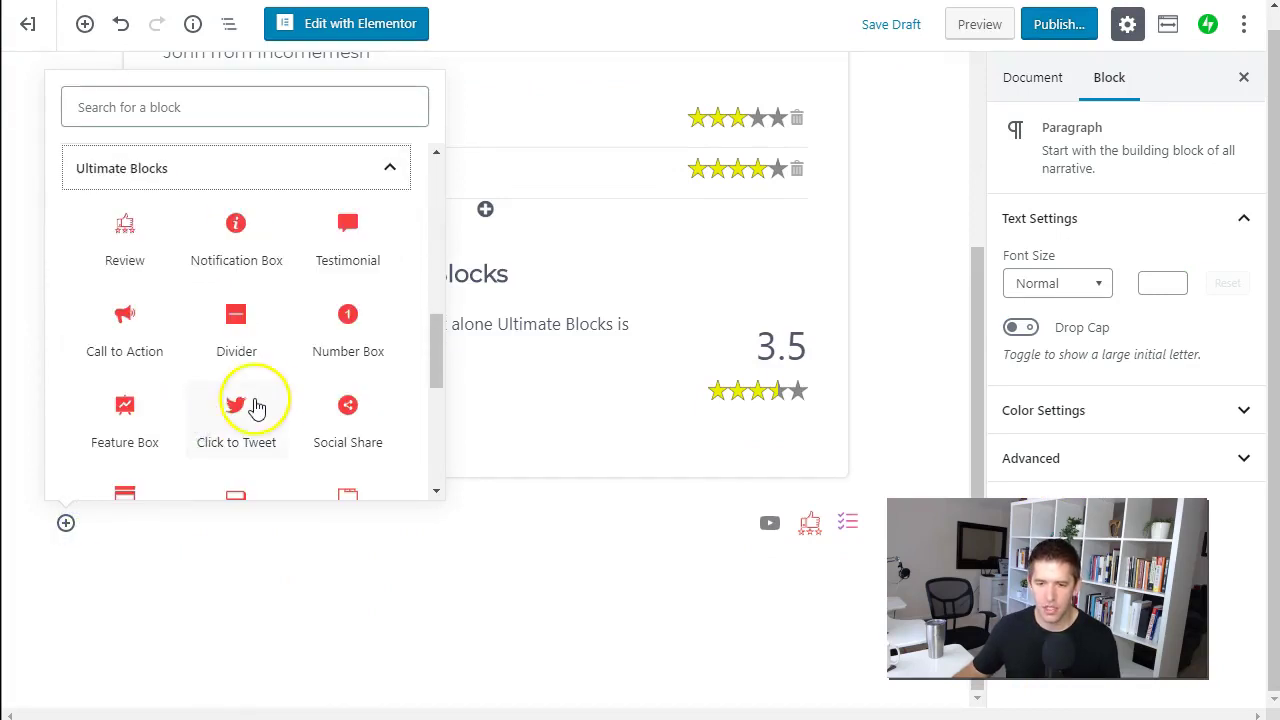
{"action": "scroll", "coordinate": [262, 408], "scroll_direction": "down", "scroll_amount": 1}
{"action": "scroll", "coordinate": [180, 420], "scroll_direction": "down", "scroll_amount": 2}
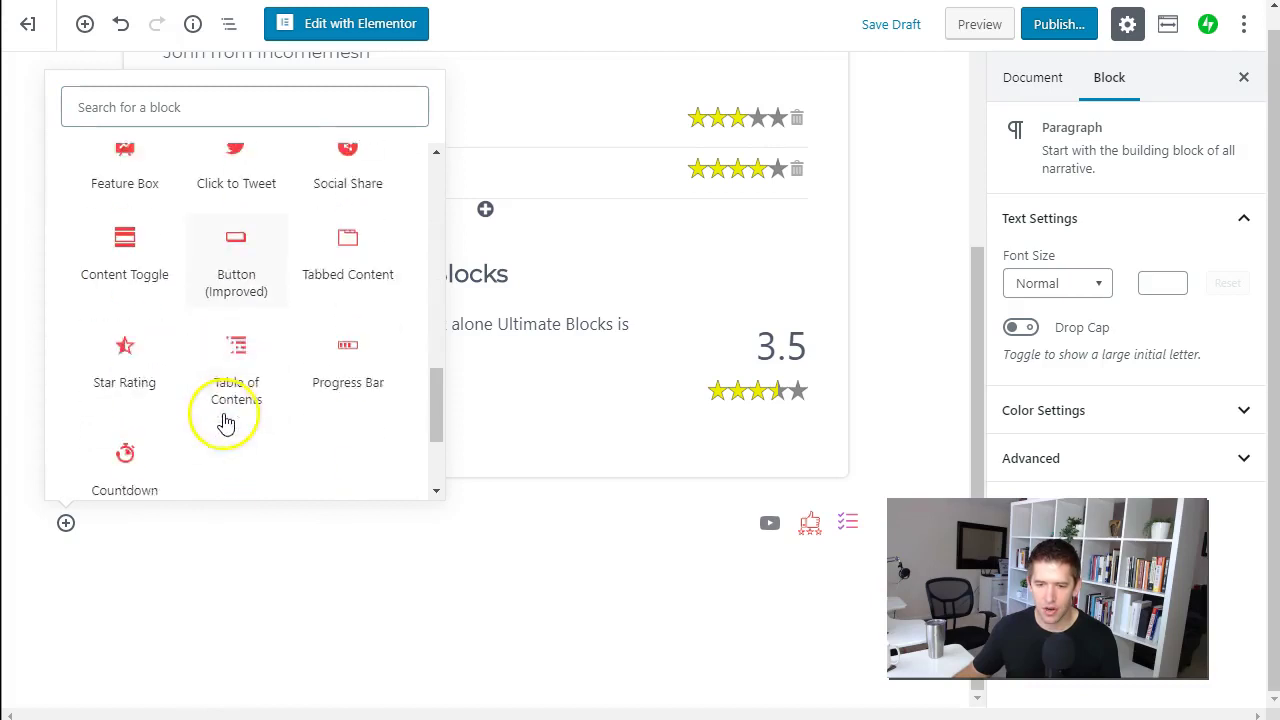
{"action": "scroll", "coordinate": [222, 410], "scroll_direction": "down", "scroll_amount": 1}
{"action": "left_click", "coordinate": [129, 320]}
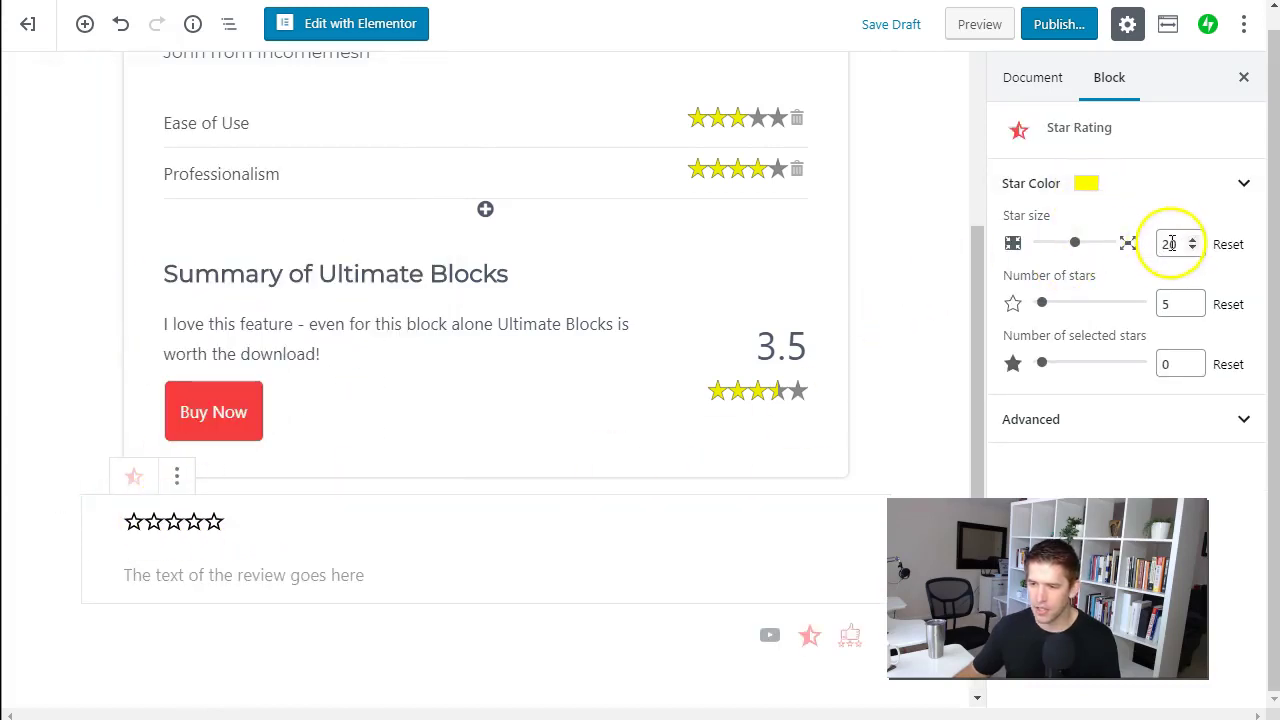
Configure the star rating with star size 30, 10 stars, 6 of them selected, and a light orange star color.
{"action": "left_click_drag", "start_coordinate": [1080, 247], "coordinate": [1111, 249]}
{"action": "left_click", "coordinate": [1029, 324]}
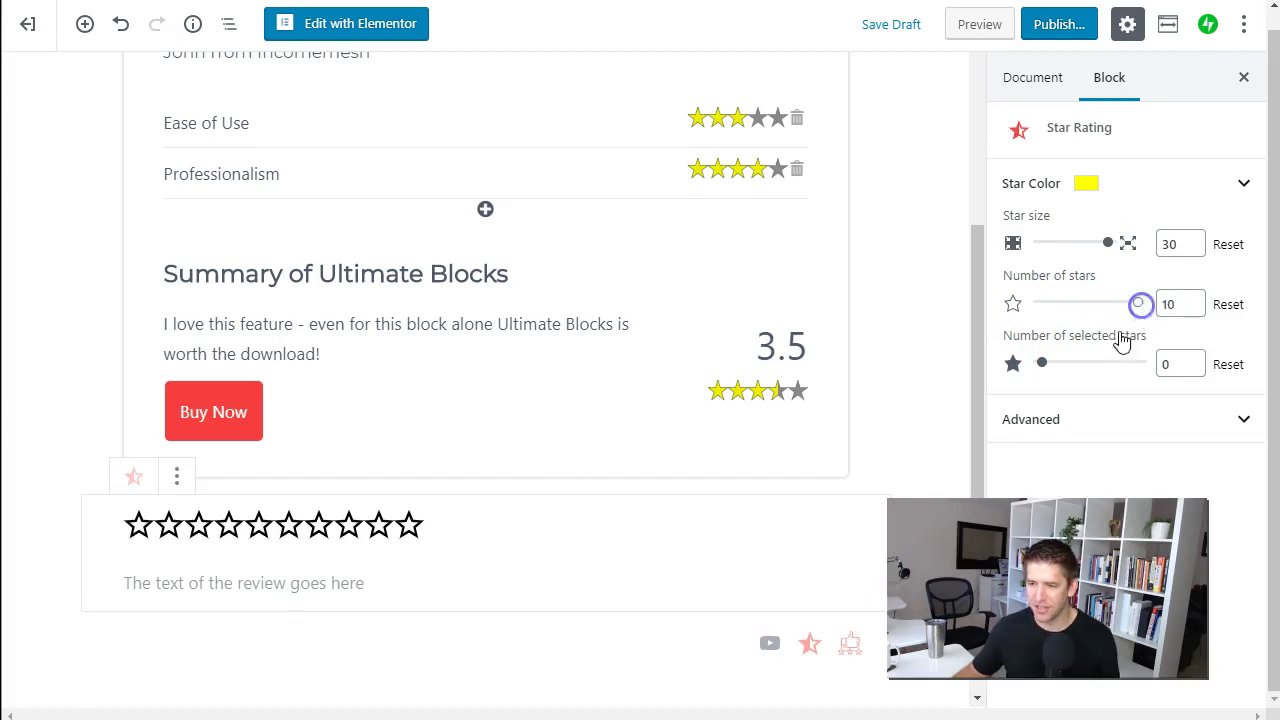
{"action": "left_click", "coordinate": [1042, 374]}
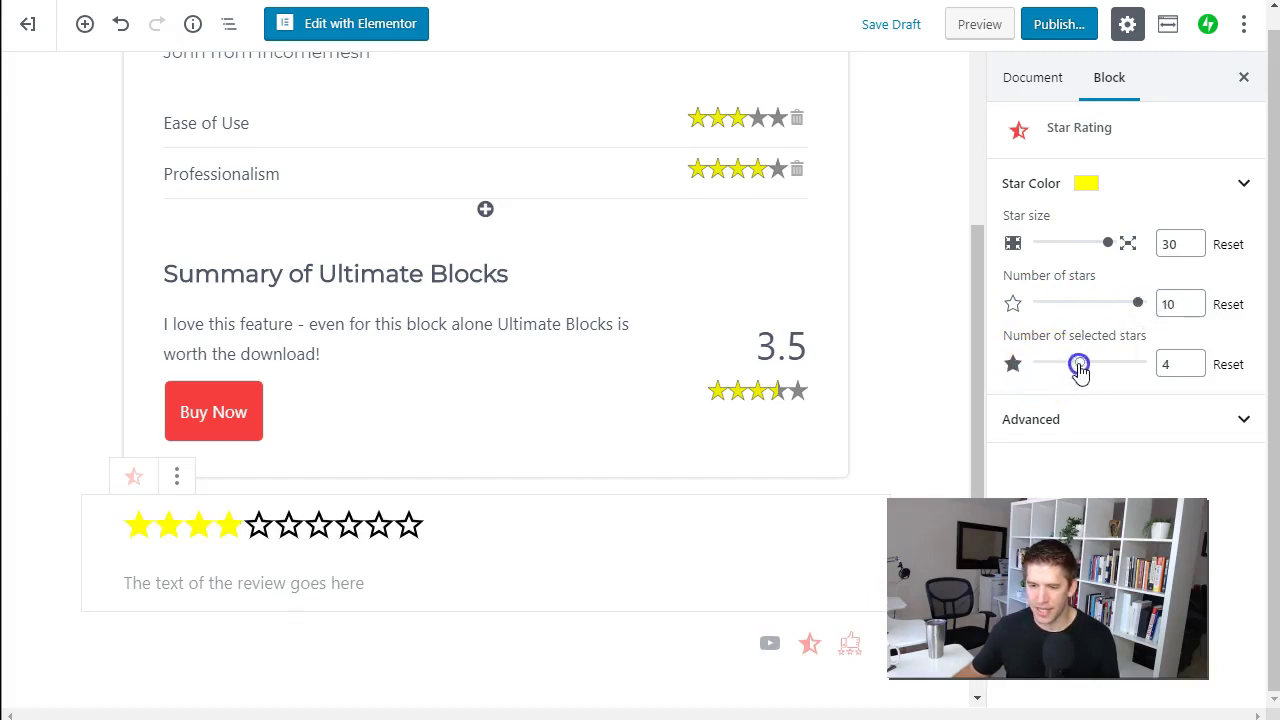
{"action": "left_click", "coordinate": [1098, 188]}
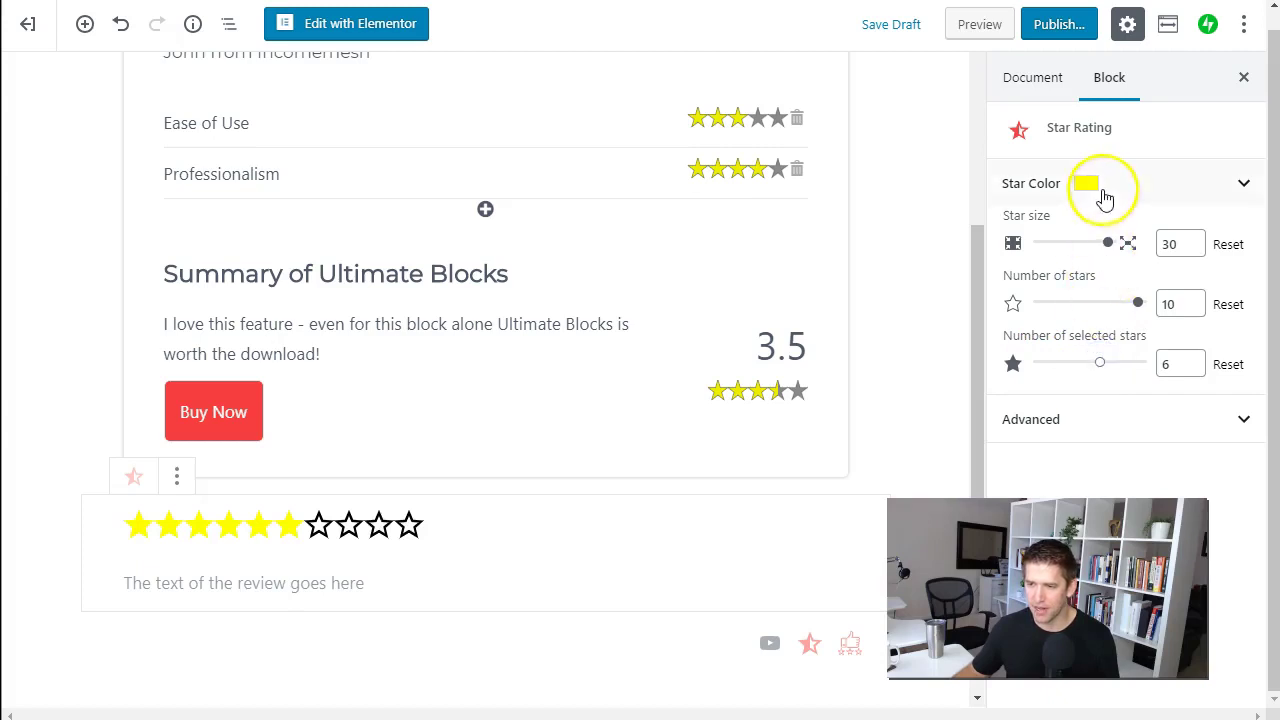
{"action": "left_click", "coordinate": [1100, 257]}
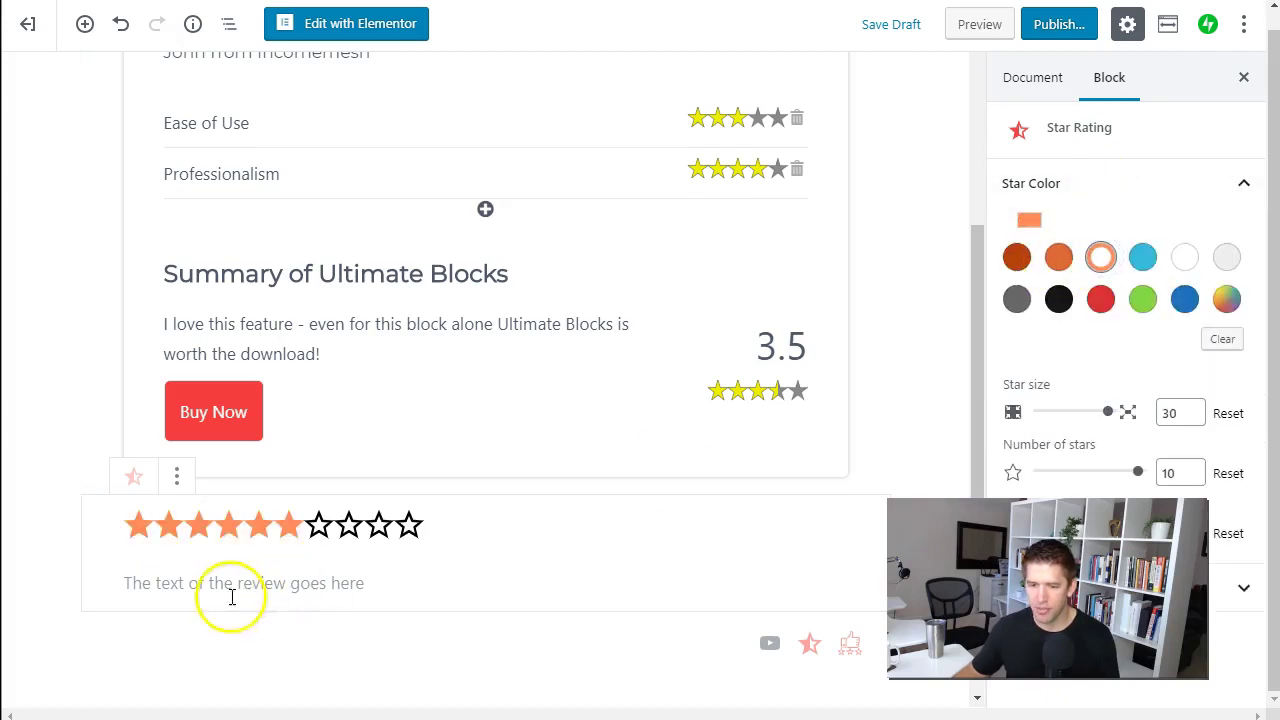
Write "This is a star review" as the review text of the Star Rating block.
{"action": "scroll", "coordinate": [517, 557], "scroll_direction": "down", "scroll_amount": 1}
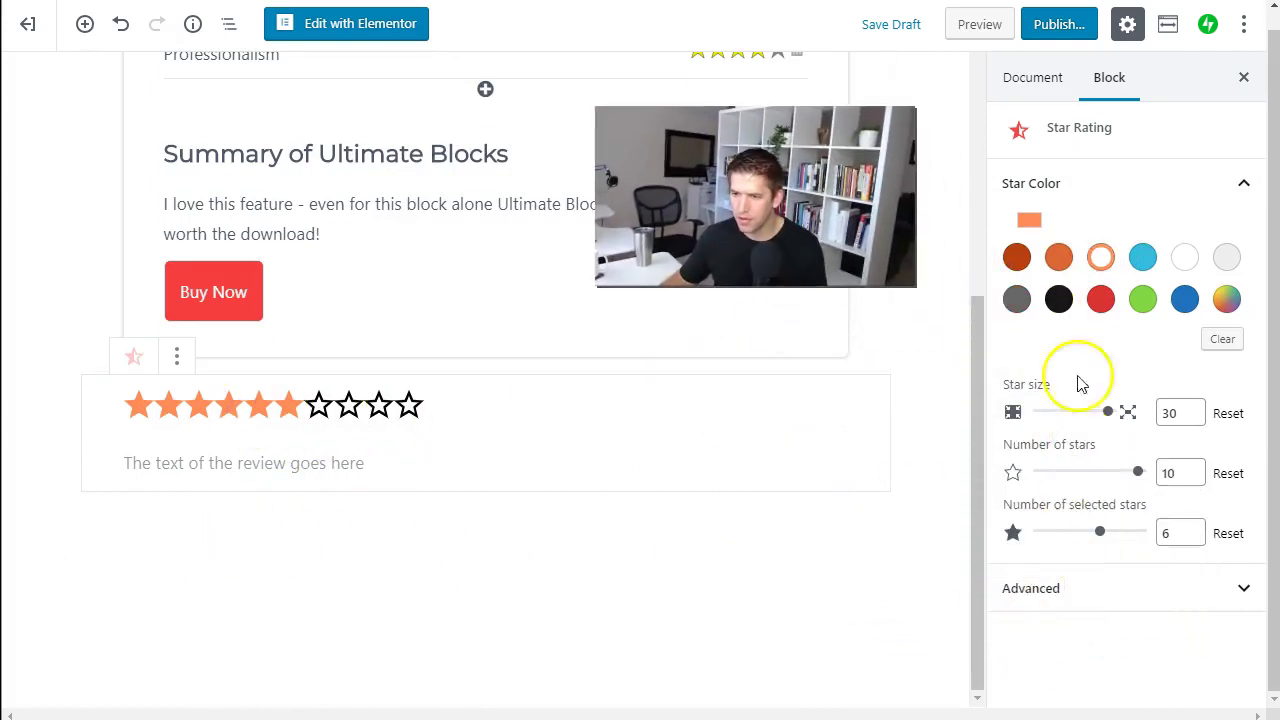
{"action": "left_click", "coordinate": [417, 406]}
{"action": "left_click", "coordinate": [185, 462]}
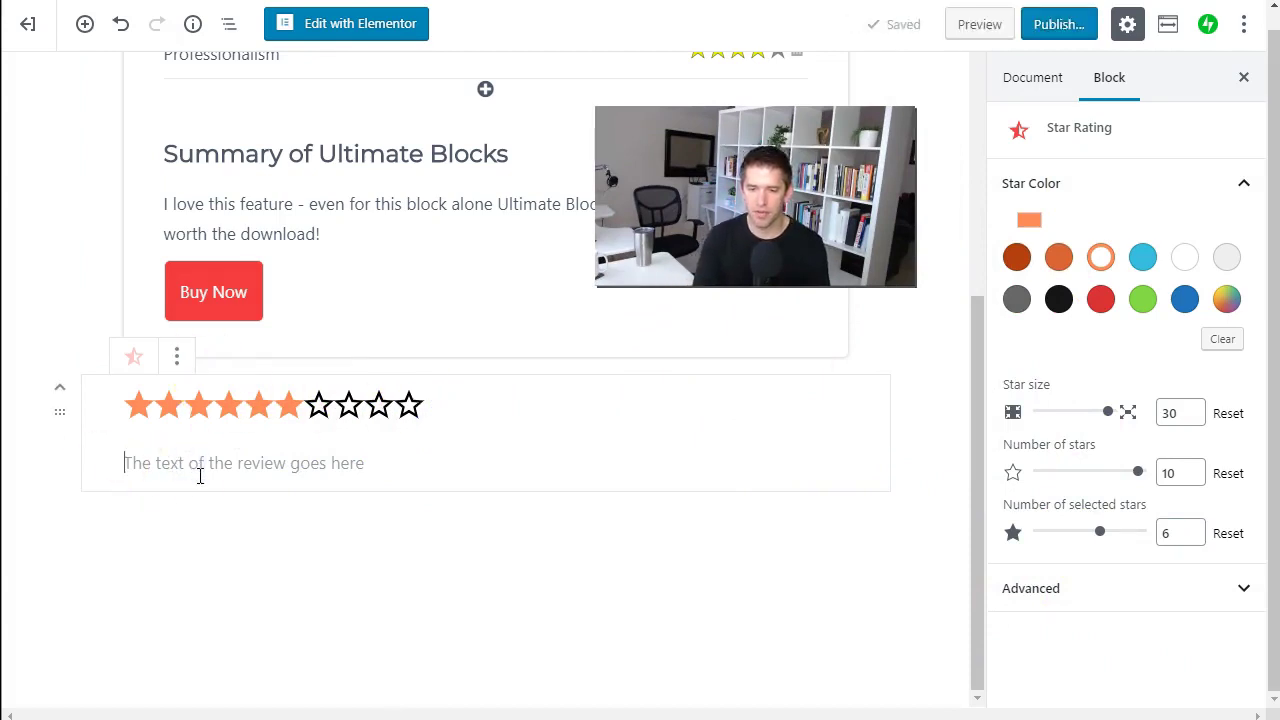
{"action": "type", "text": "This is a star review"}
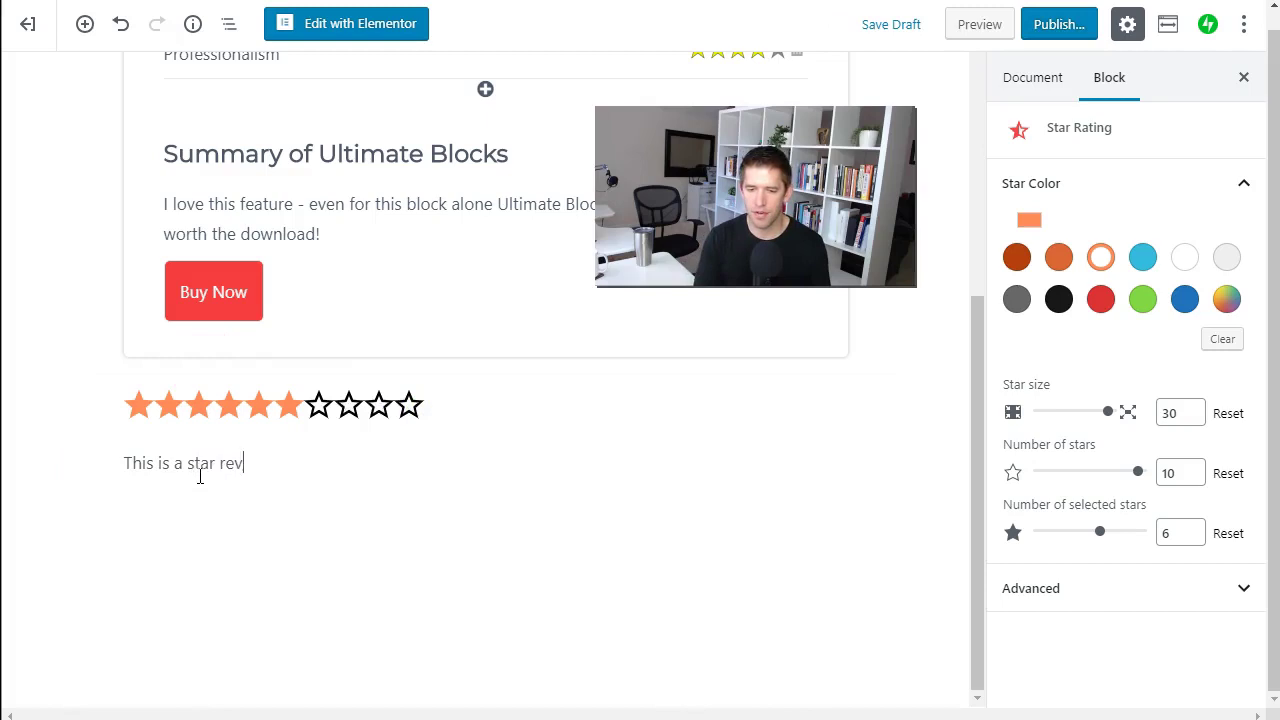
Insert the Feature Box block from the Ultimate Blocks category below the star rating and set it to three columns.
{"action": "left_click", "coordinate": [215, 599]}
{"action": "left_click", "coordinate": [66, 523]}
{"action": "scroll", "coordinate": [306, 388], "scroll_direction": "down", "scroll_amount": 5}
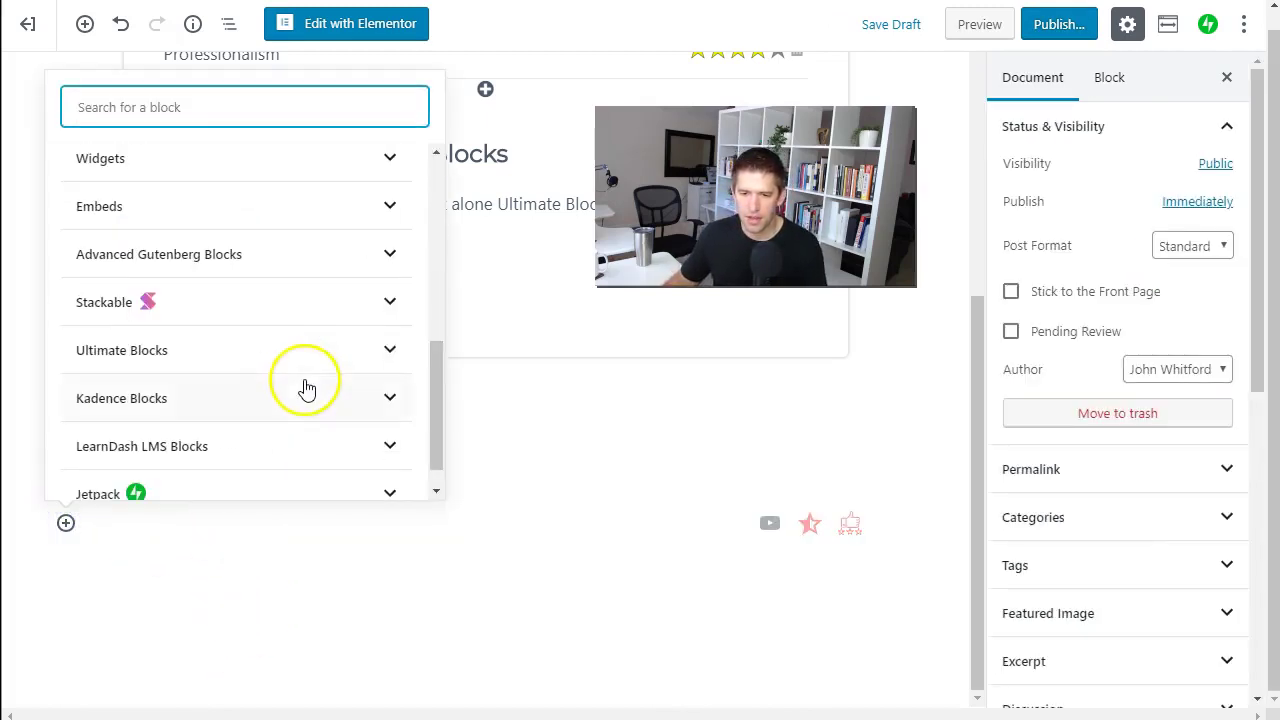
{"action": "left_click", "coordinate": [260, 355]}
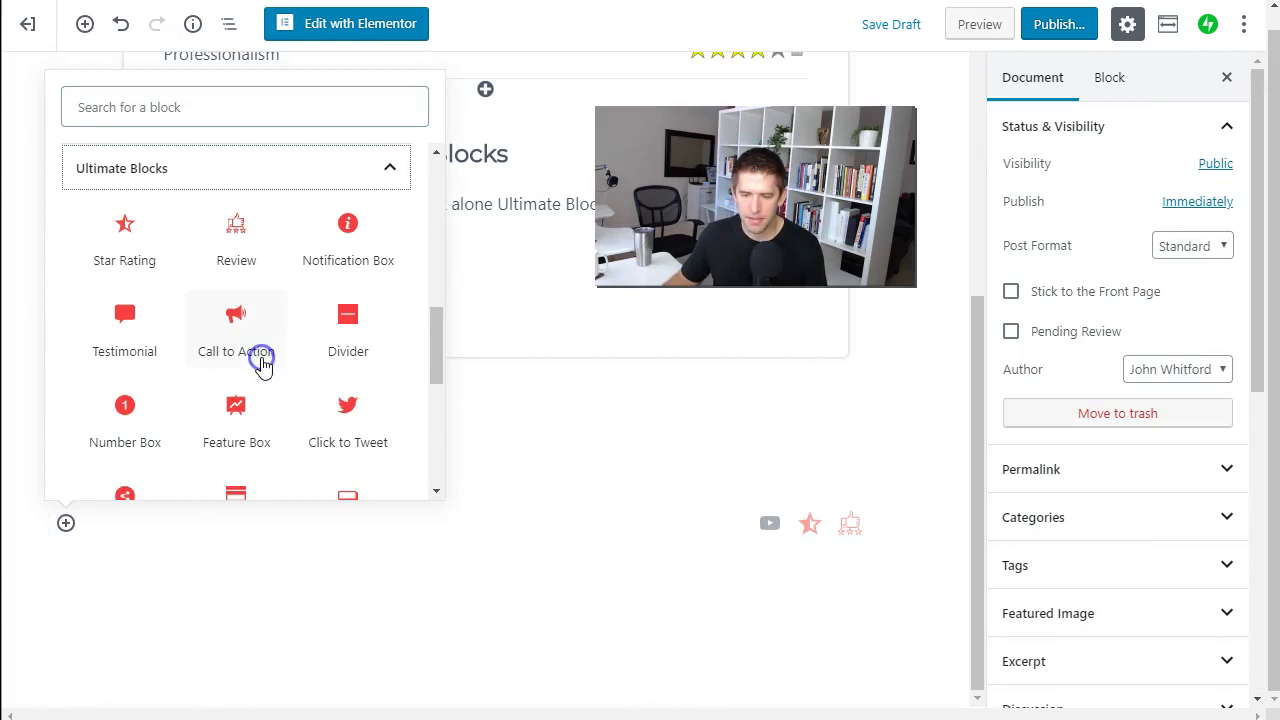
{"action": "left_click", "coordinate": [243, 422]}
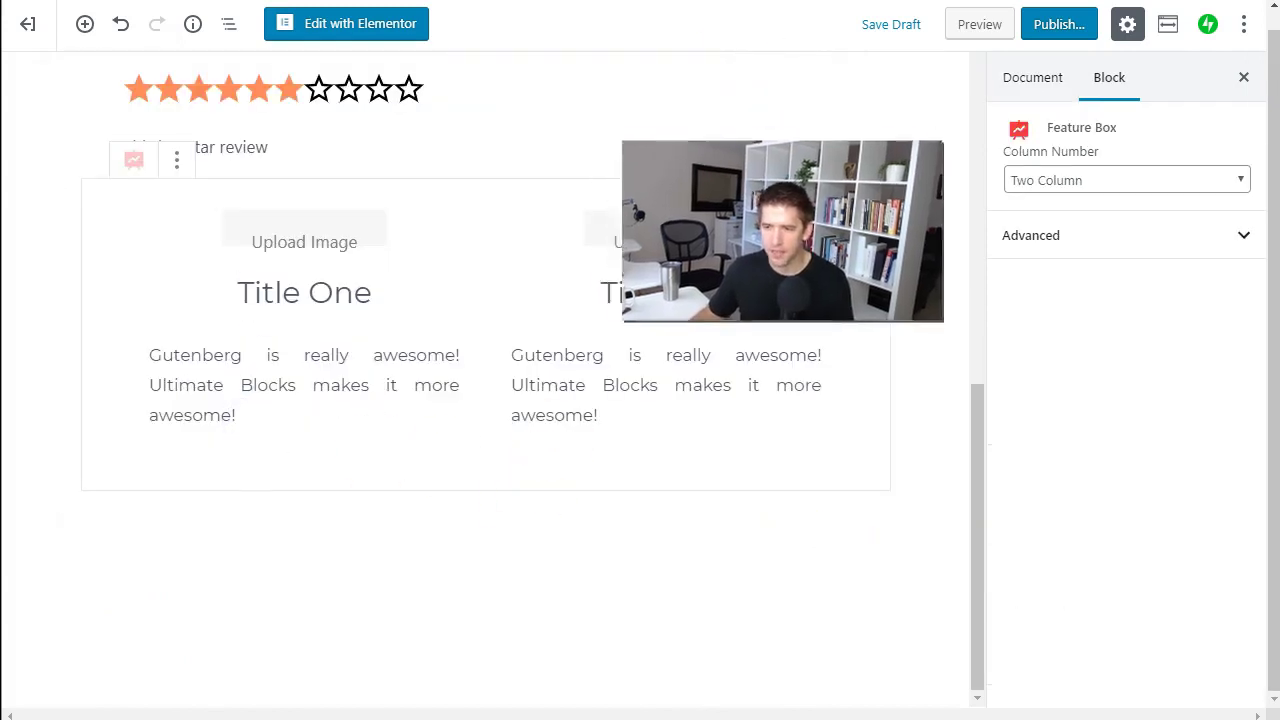
{"action": "left_click", "coordinate": [1070, 181]}
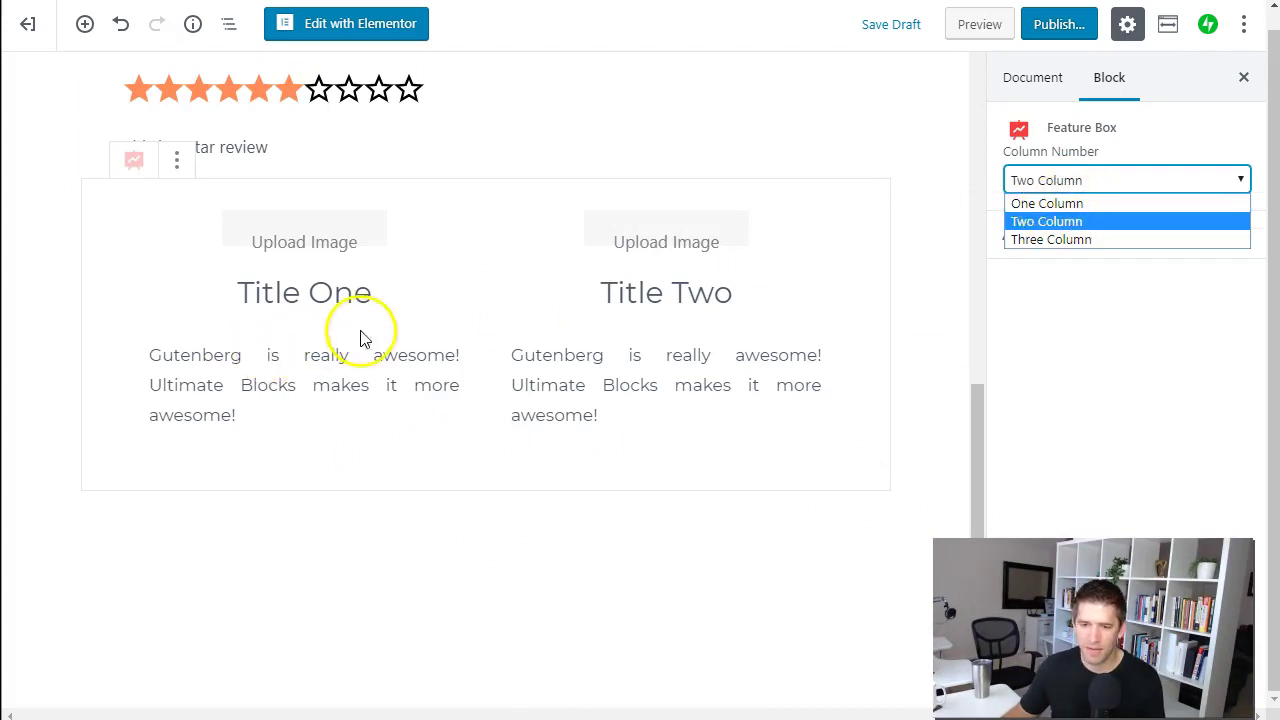
{"action": "left_click", "coordinate": [1128, 243]}
Add the round portrait of the man in a dark suit from the media library as the feature box's first column image.
{"action": "left_click", "coordinate": [206, 227]}
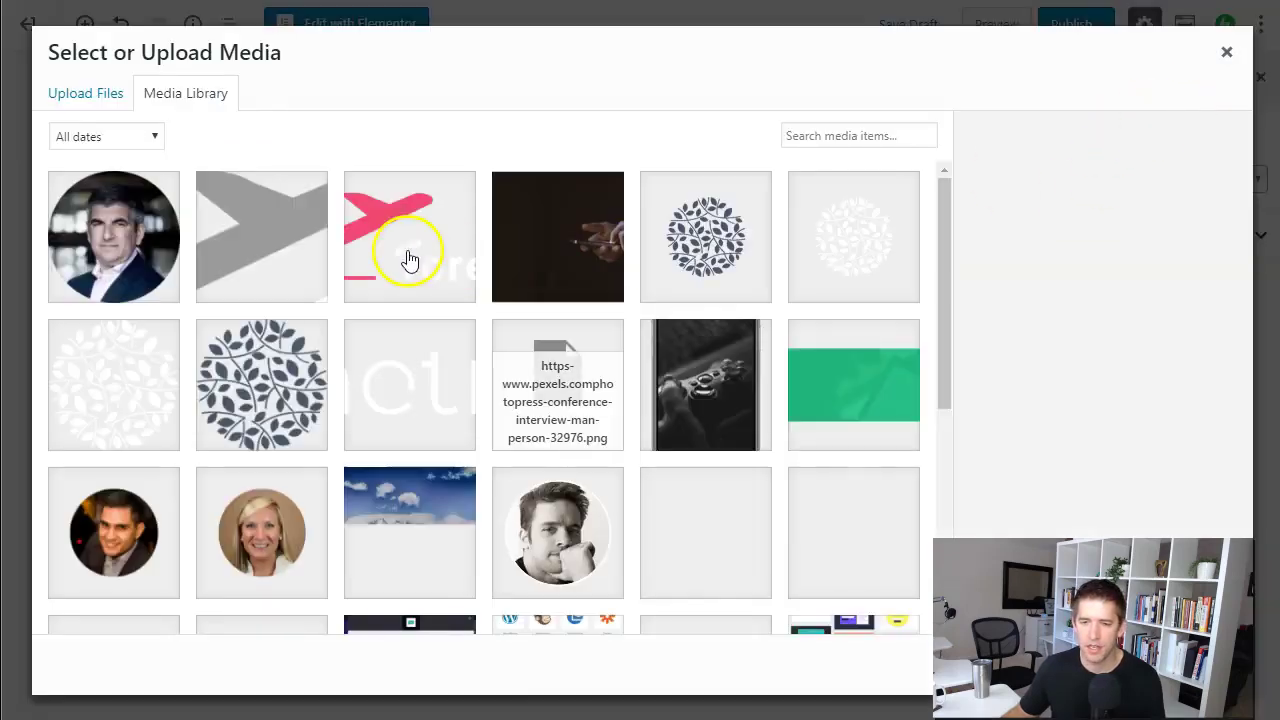
{"action": "left_click", "coordinate": [113, 236]}
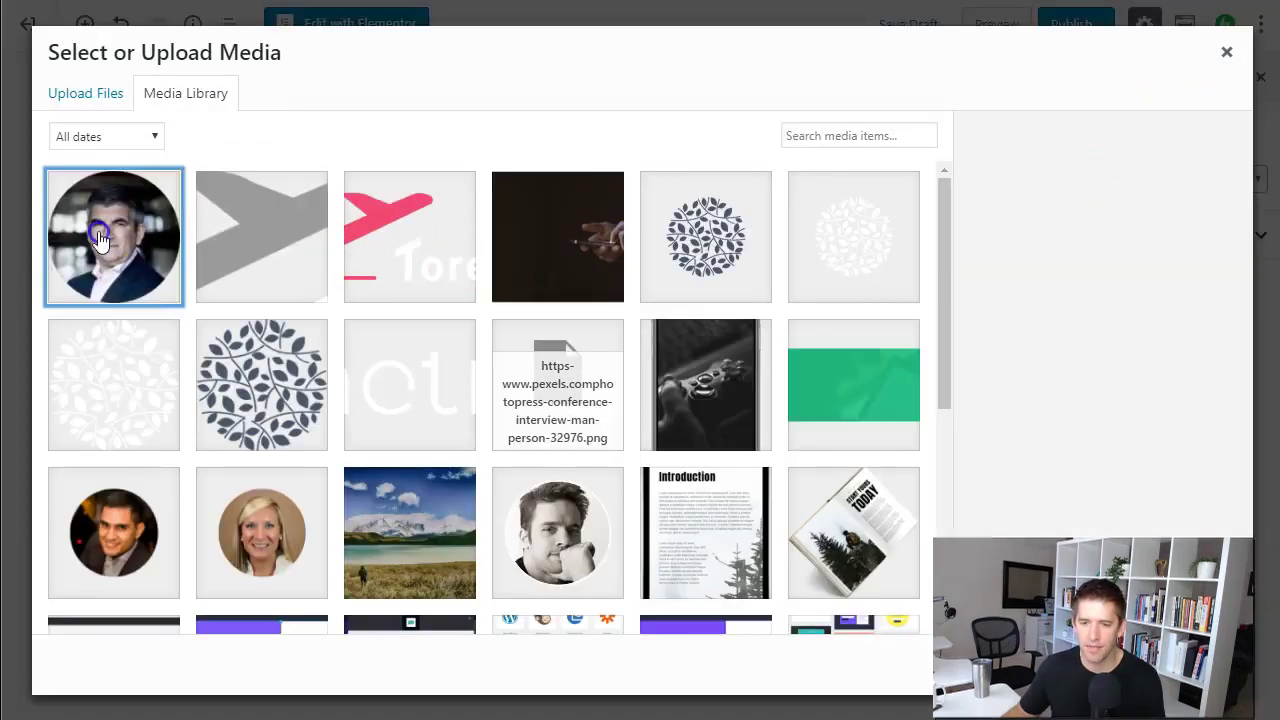
{"action": "left_click", "coordinate": [1200, 666]}
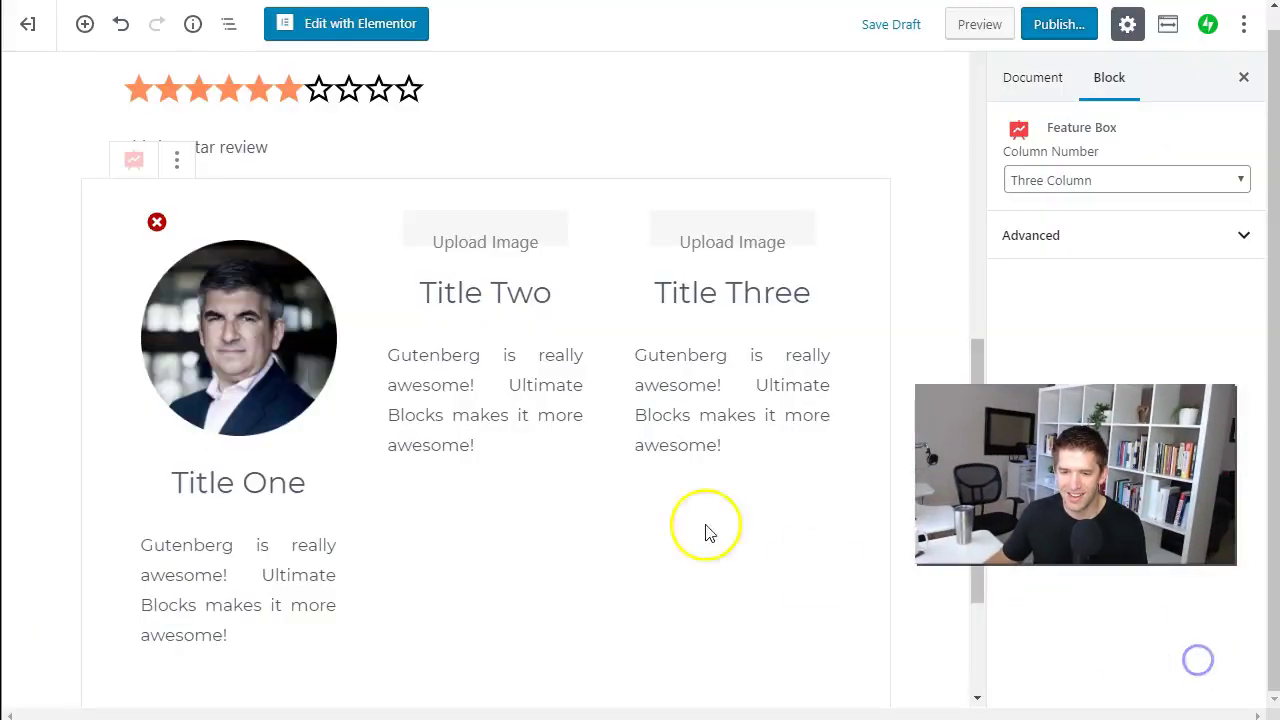
Try a round portrait in the feature box's second column and remove it again.
{"action": "left_click", "coordinate": [463, 245]}
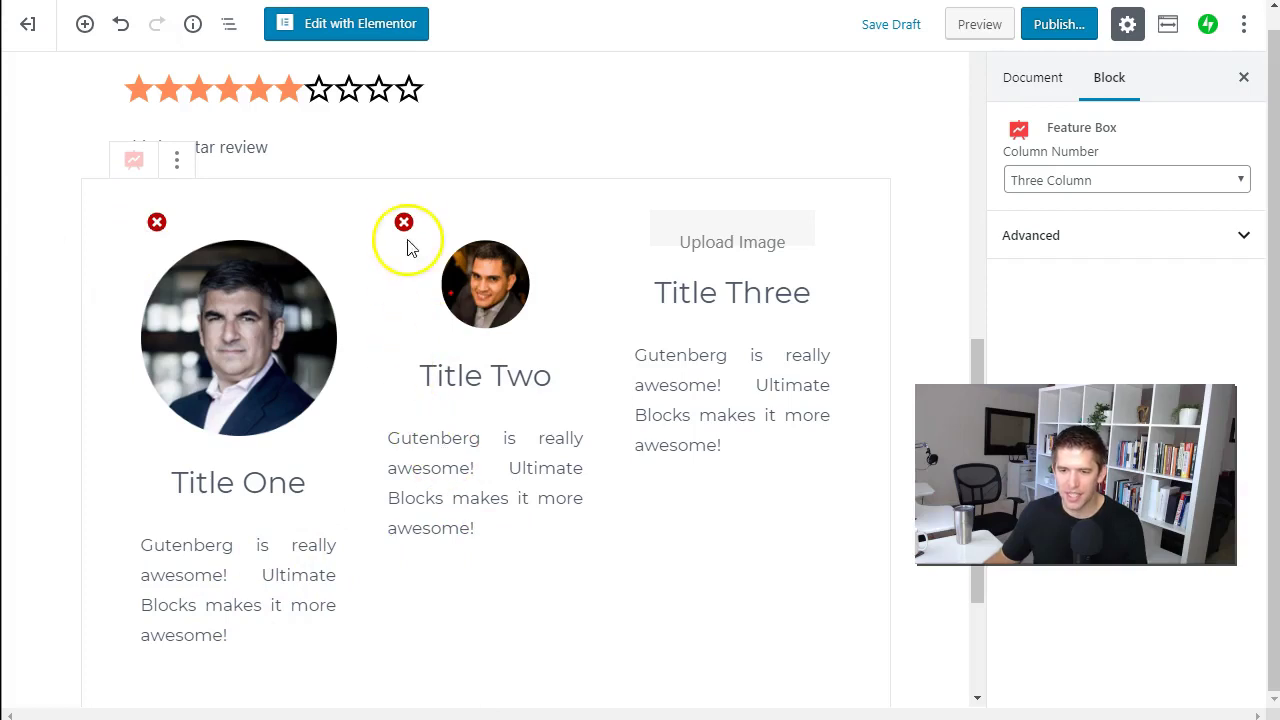
{"action": "left_click", "coordinate": [404, 224]}
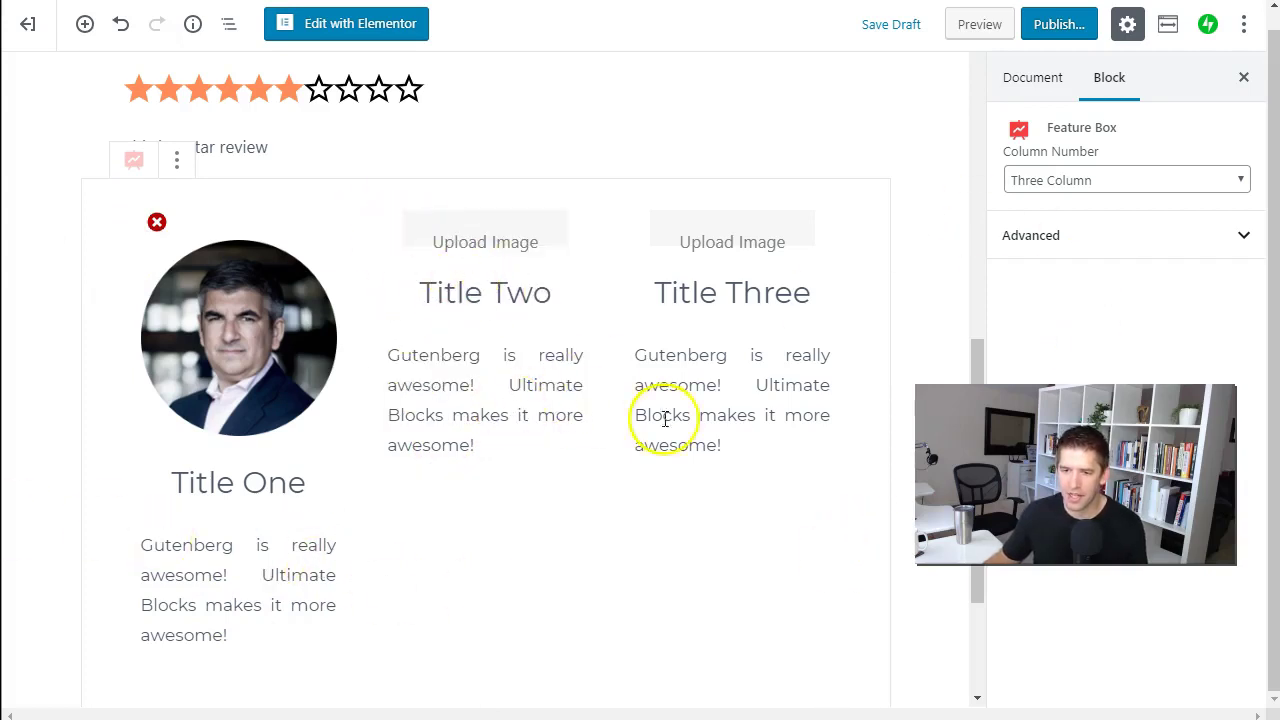
Insert the Progress Bar block below the feature box and set its thickness to 3 and its value to 50.
{"action": "scroll", "coordinate": [600, 520], "scroll_direction": "down", "scroll_amount": 3}
{"action": "left_click", "coordinate": [66, 521]}
{"action": "scroll", "coordinate": [126, 394], "scroll_direction": "down", "scroll_amount": 5}
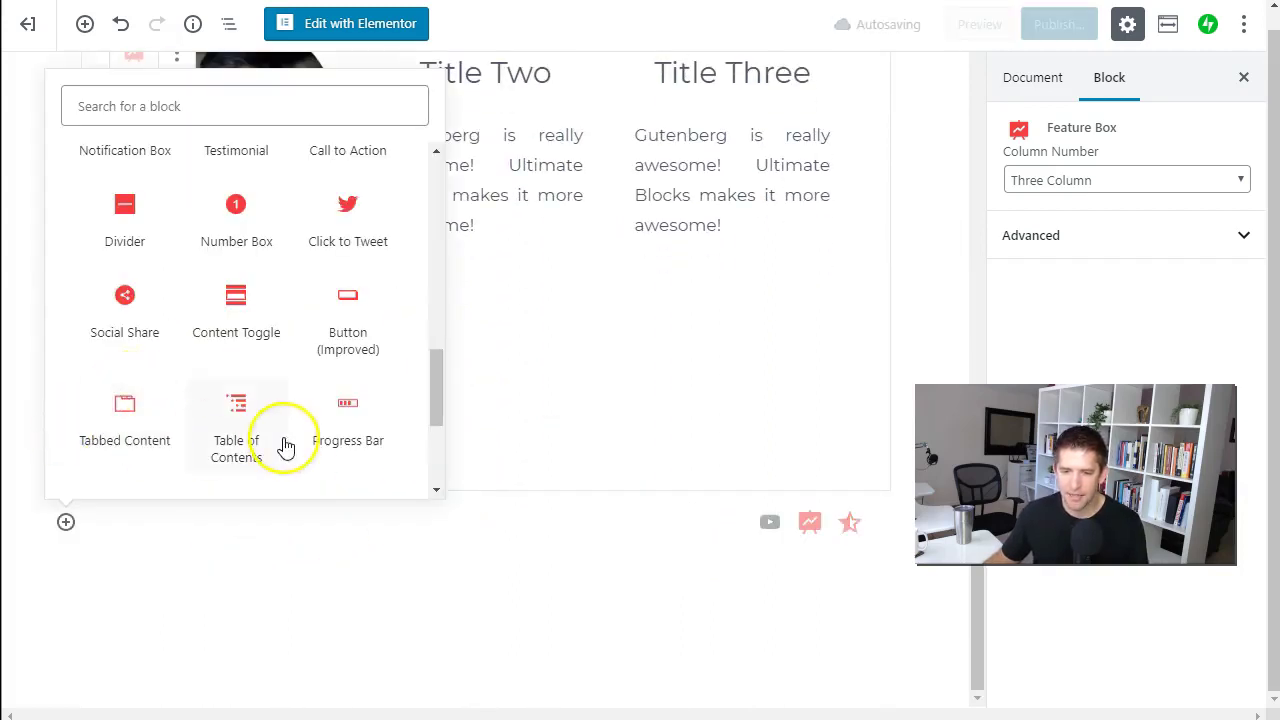
{"action": "left_click", "coordinate": [348, 420]}
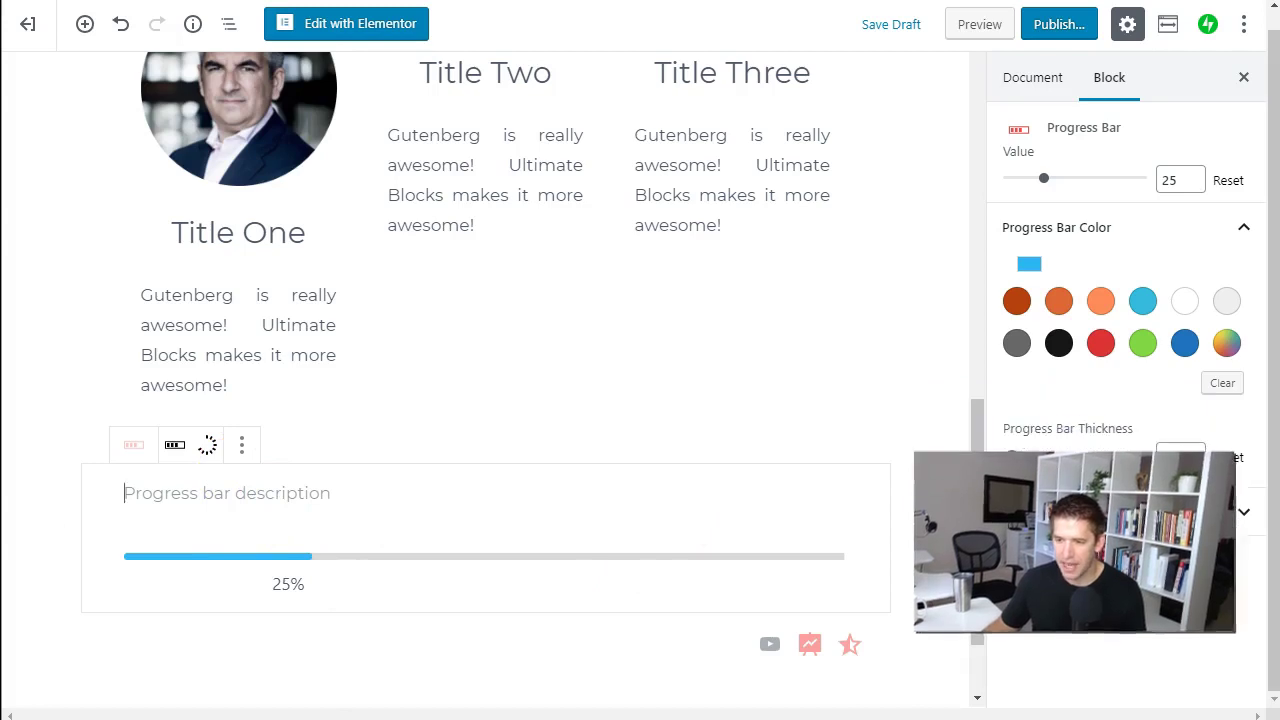
{"action": "left_click_drag", "start_coordinate": [1012, 466], "coordinate": [1074, 471]}
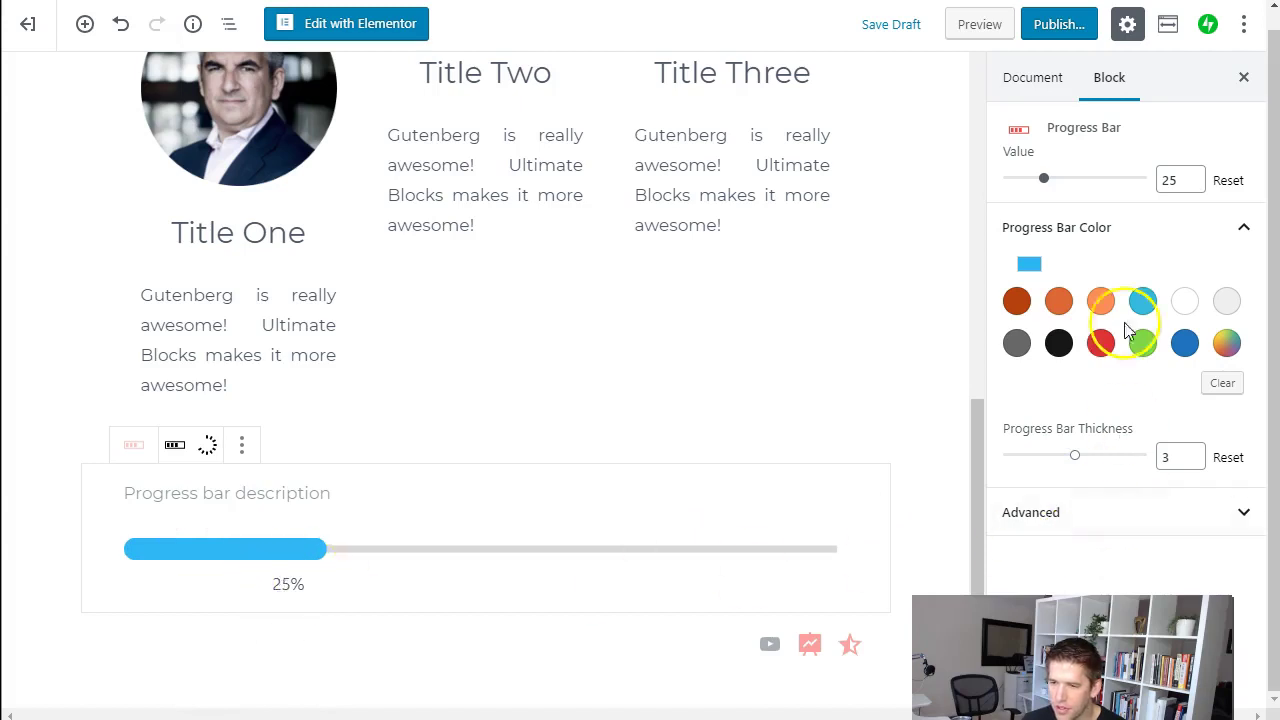
{"action": "left_click_drag", "start_coordinate": [1052, 180], "coordinate": [1077, 181]}
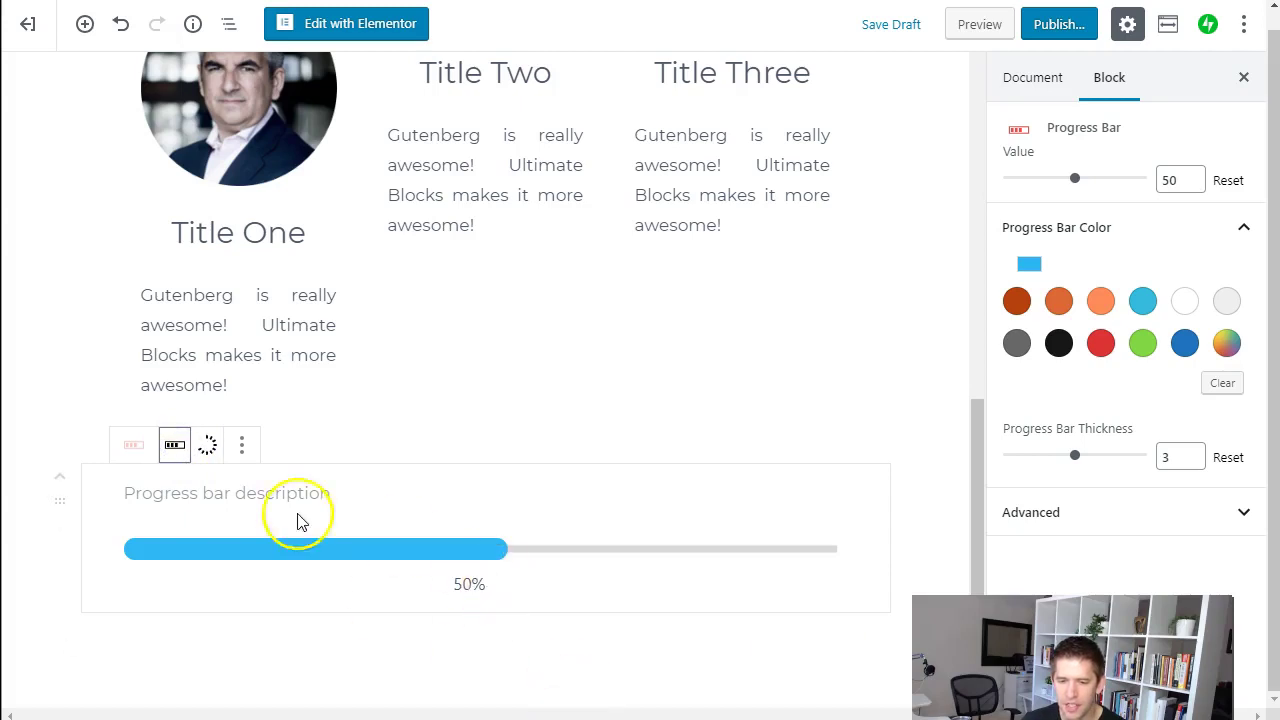
Try the circular style on the progress bar and switch back to the horizontal style.
{"action": "left_click", "coordinate": [209, 450]}
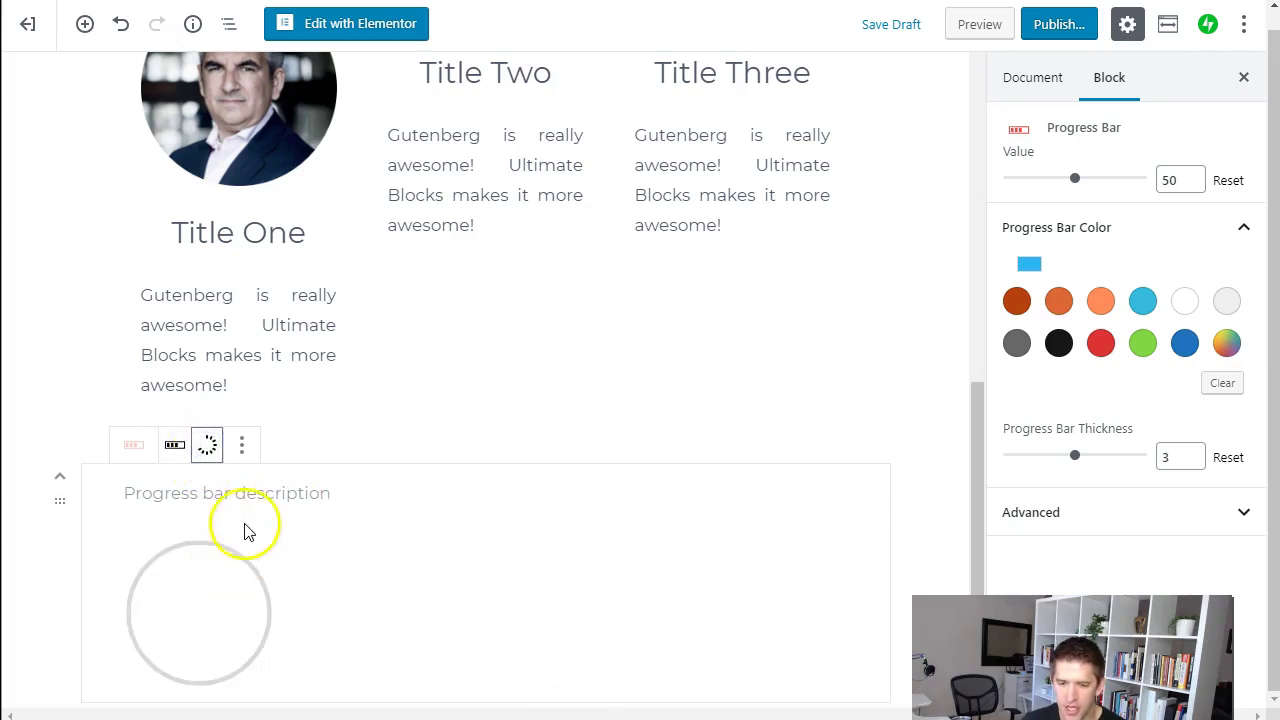
{"action": "left_click", "coordinate": [175, 445]}
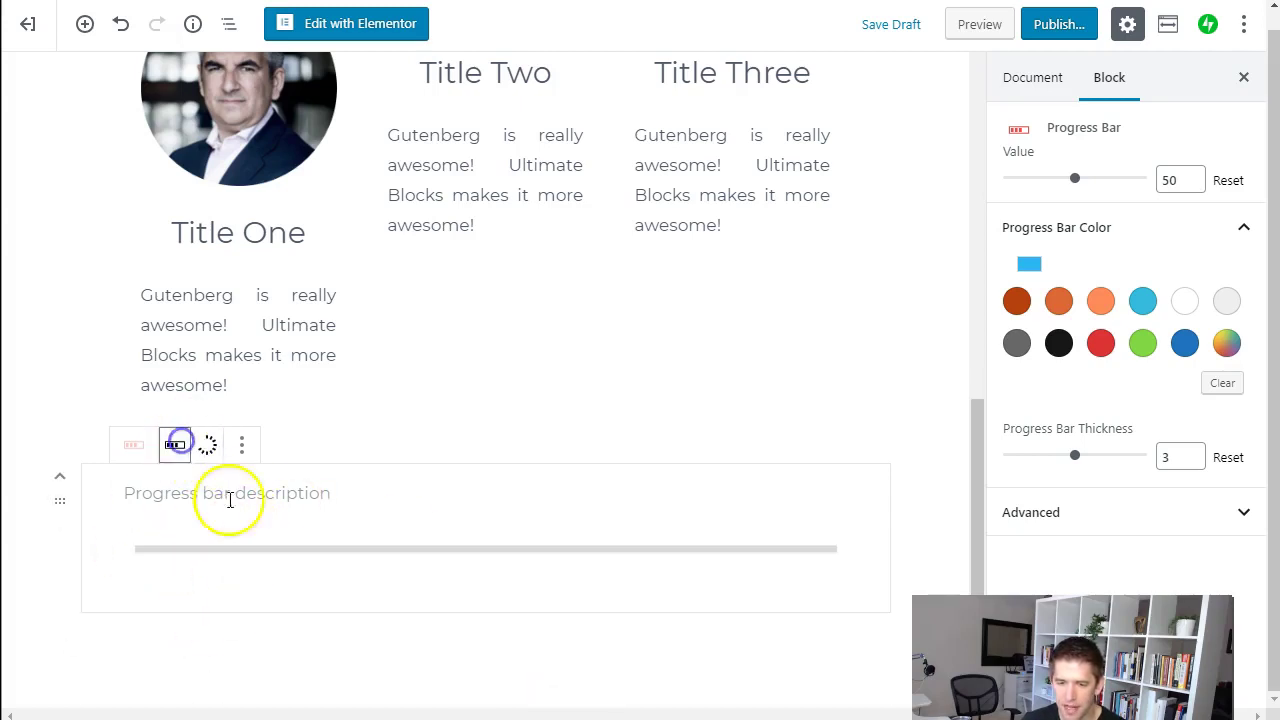
Save the draft and check how the feature box and progress bar appear on the site.
{"action": "left_click", "coordinate": [900, 28]}
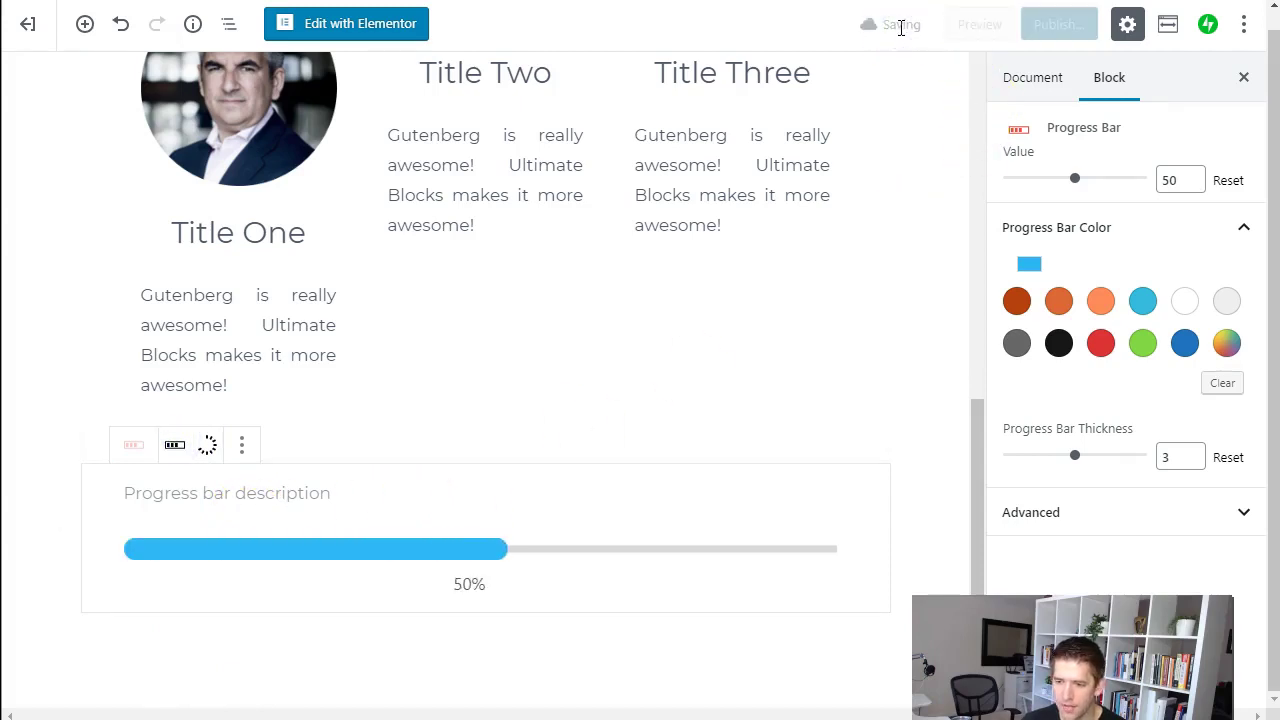
{"action": "left_click", "coordinate": [1108, 362]}
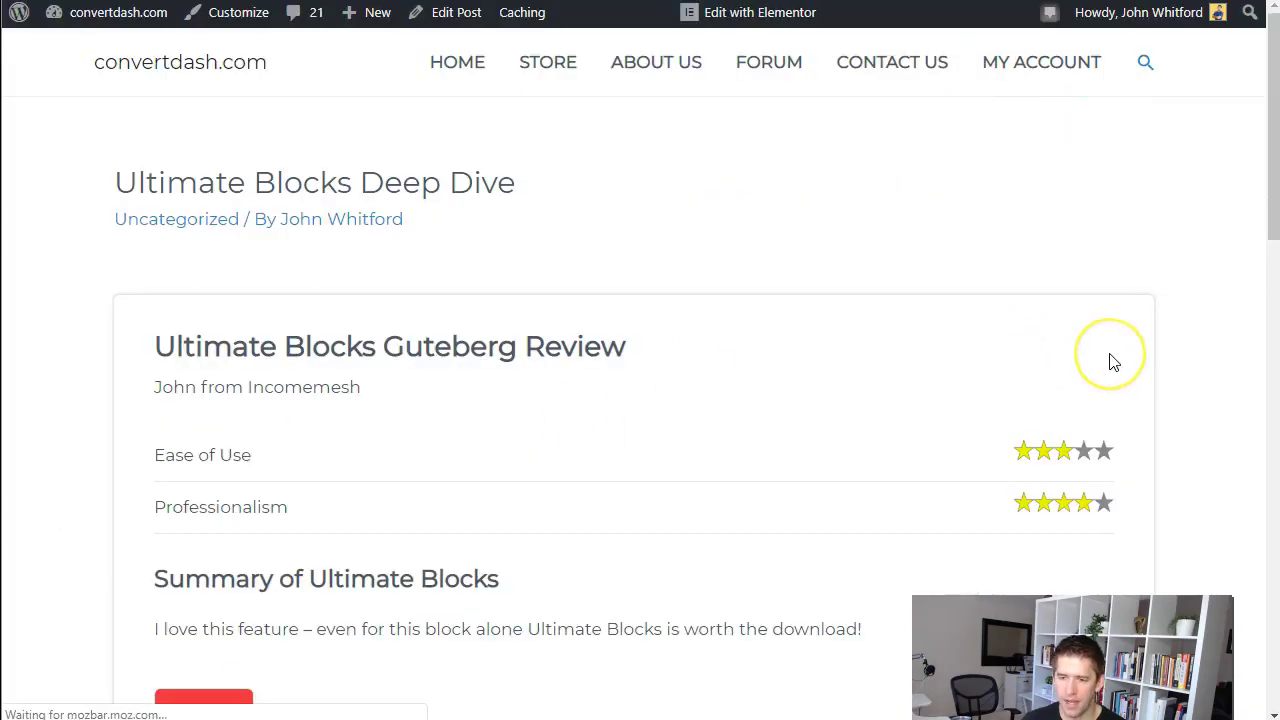
{"action": "scroll", "coordinate": [1110, 362], "scroll_direction": "down", "scroll_amount": 10}
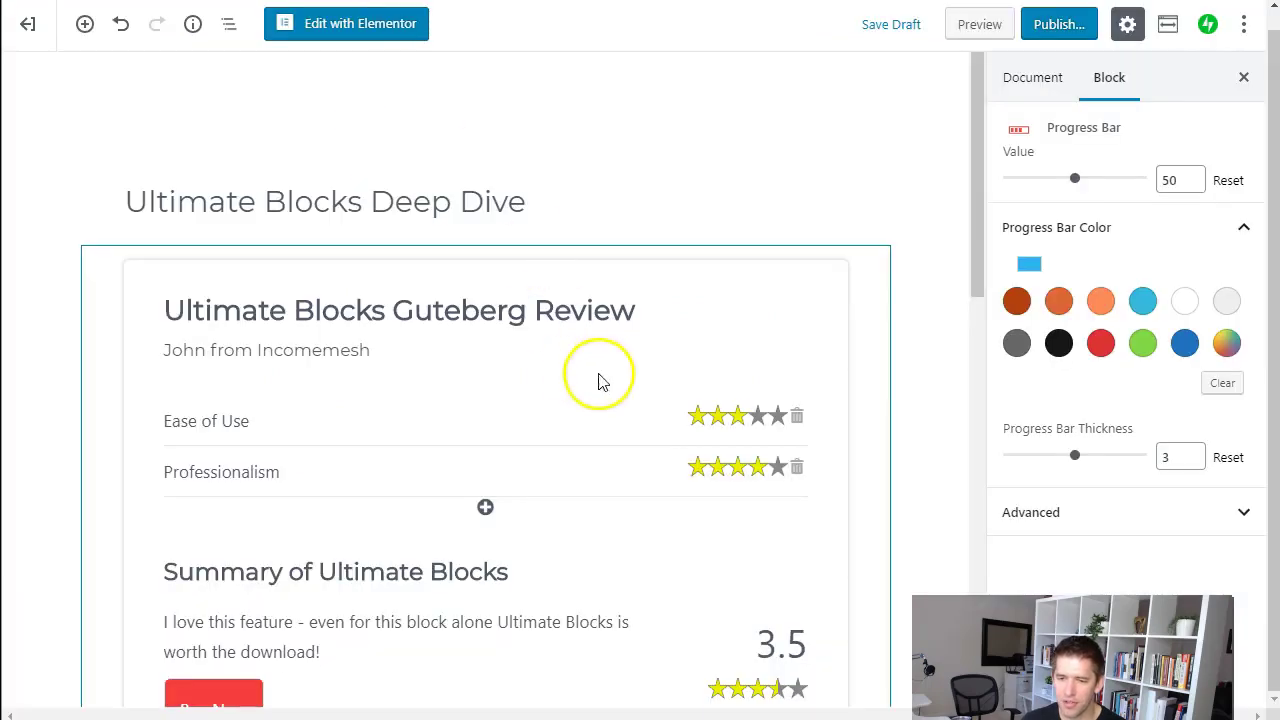
Return to the post editor and move the progress bar block up to the start of the post, above the review.
{"action": "scroll", "coordinate": [560, 400], "scroll_direction": "down", "scroll_amount": 10}
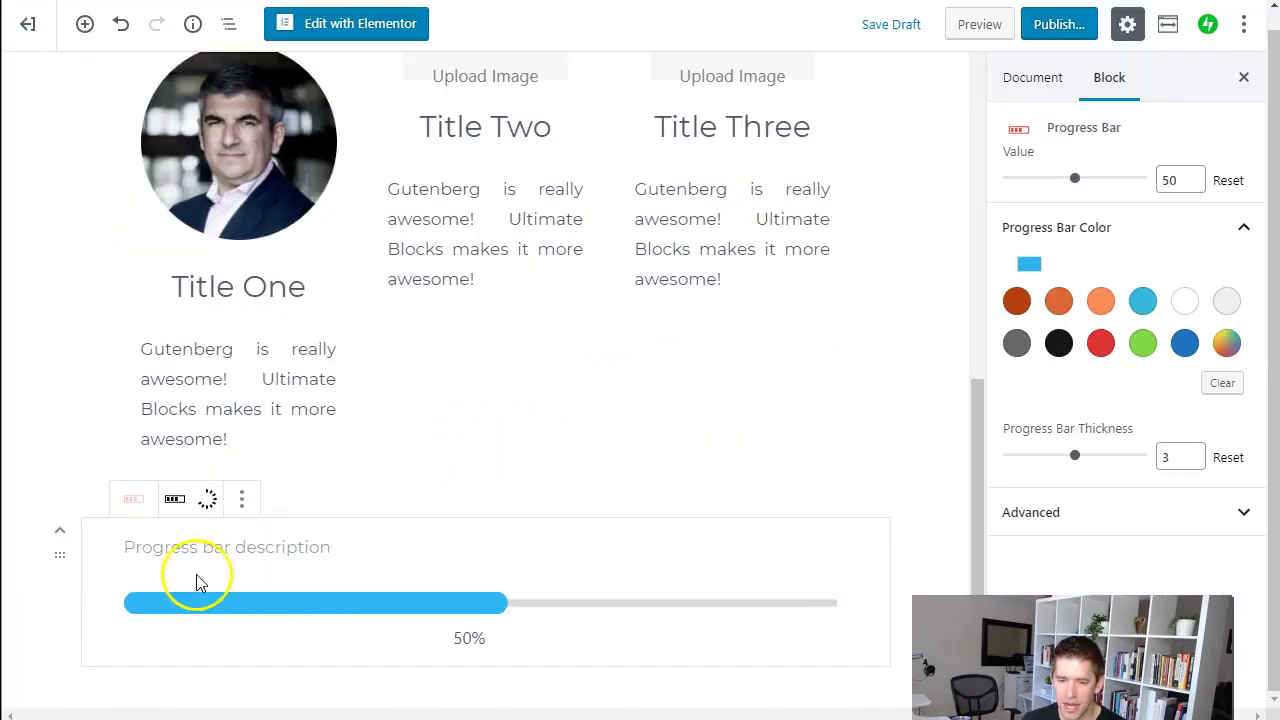
{"action": "left_click", "coordinate": [67, 528]}
{"action": "left_click", "coordinate": [69, 530]}
{"action": "scroll", "coordinate": [68, 532], "scroll_direction": "up", "scroll_amount": 5}
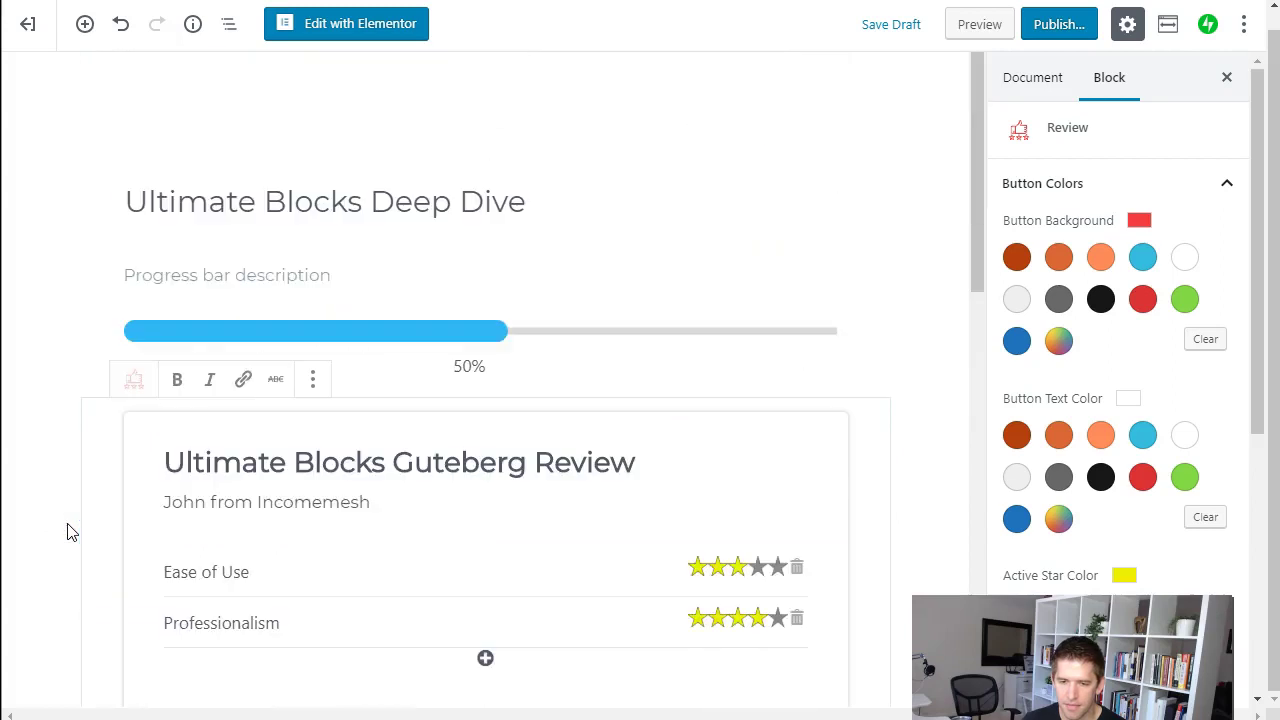
Write "ALMOST THERE - One more step" as the progress bar description and save the draft.
{"action": "left_click", "coordinate": [303, 275]}
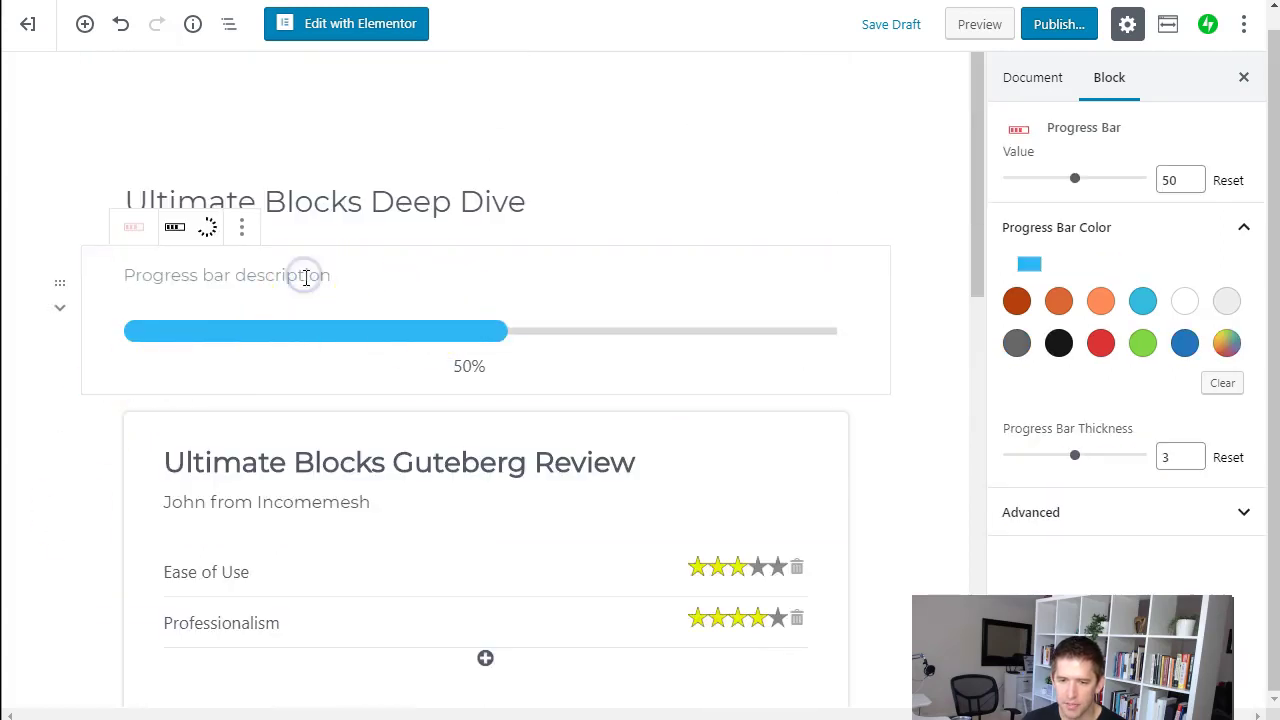
{"action": "type", "text": "ALMOST THERE - One more step"}
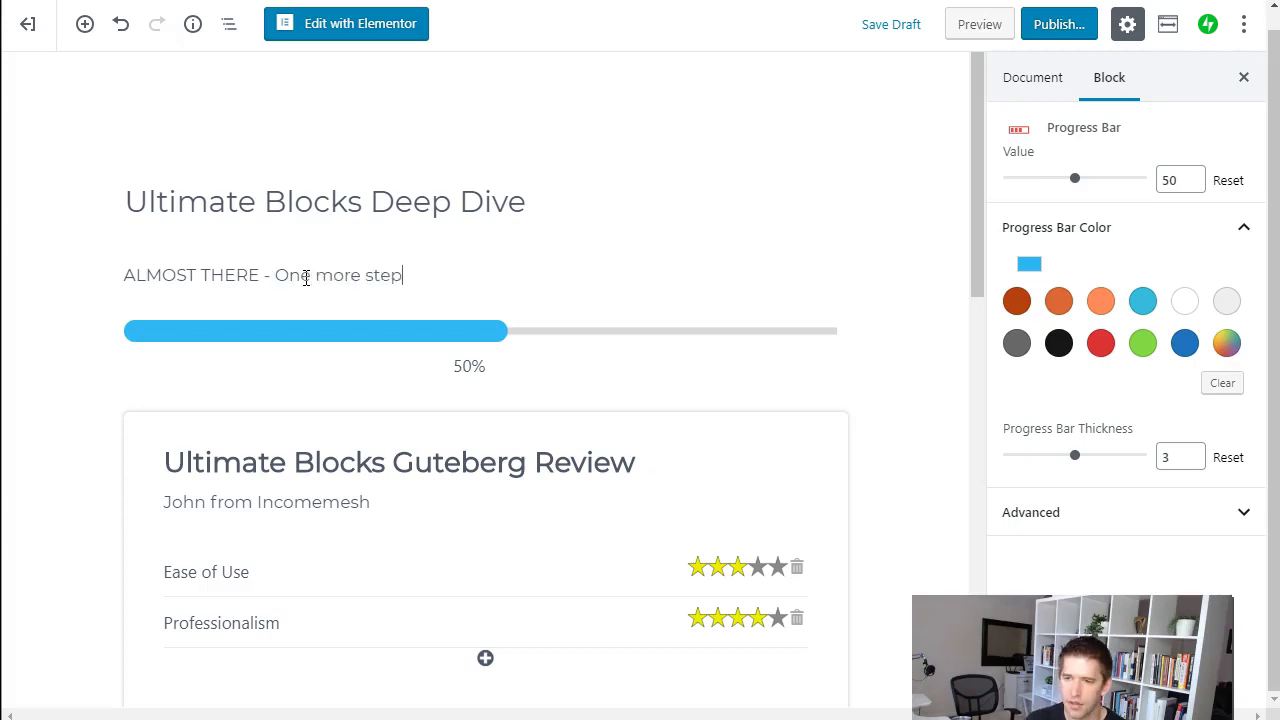
{"action": "left_click", "coordinate": [905, 38]}
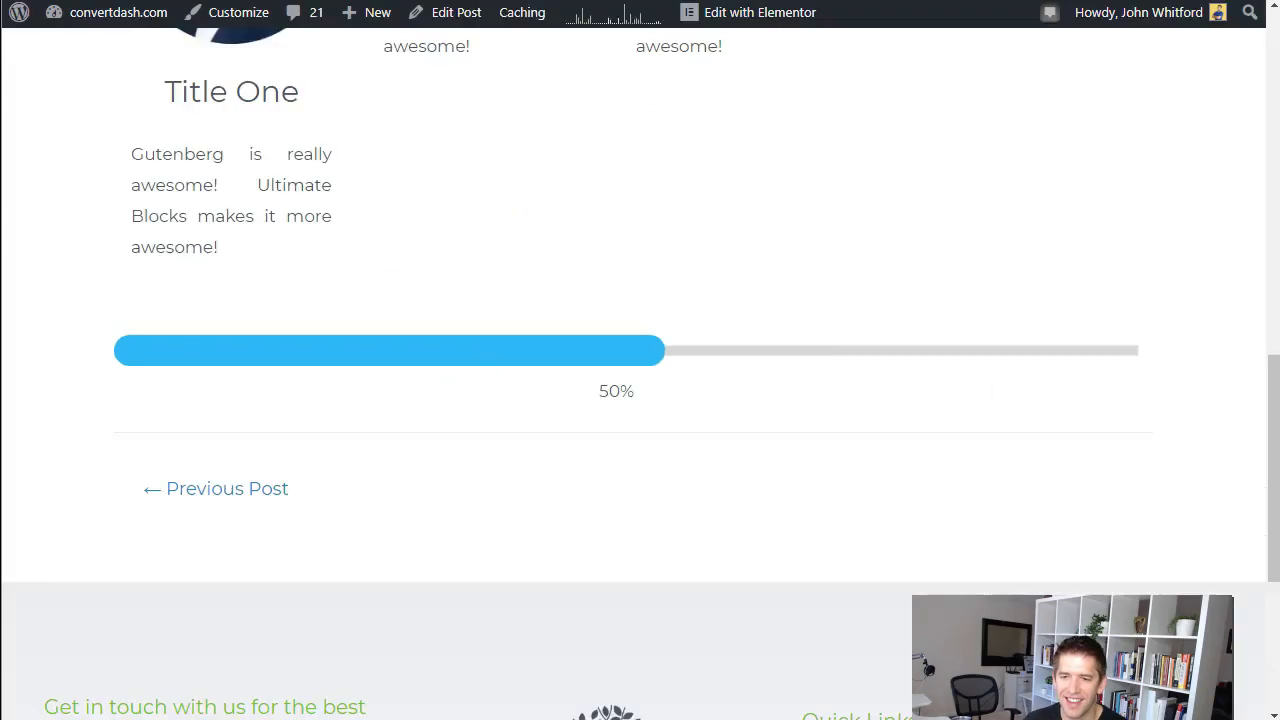
Examine the updated post on the site, from the progress bar through the review, star rating and feature box.
{"action": "scroll", "coordinate": [569, 277], "scroll_direction": "up", "scroll_amount": 15}
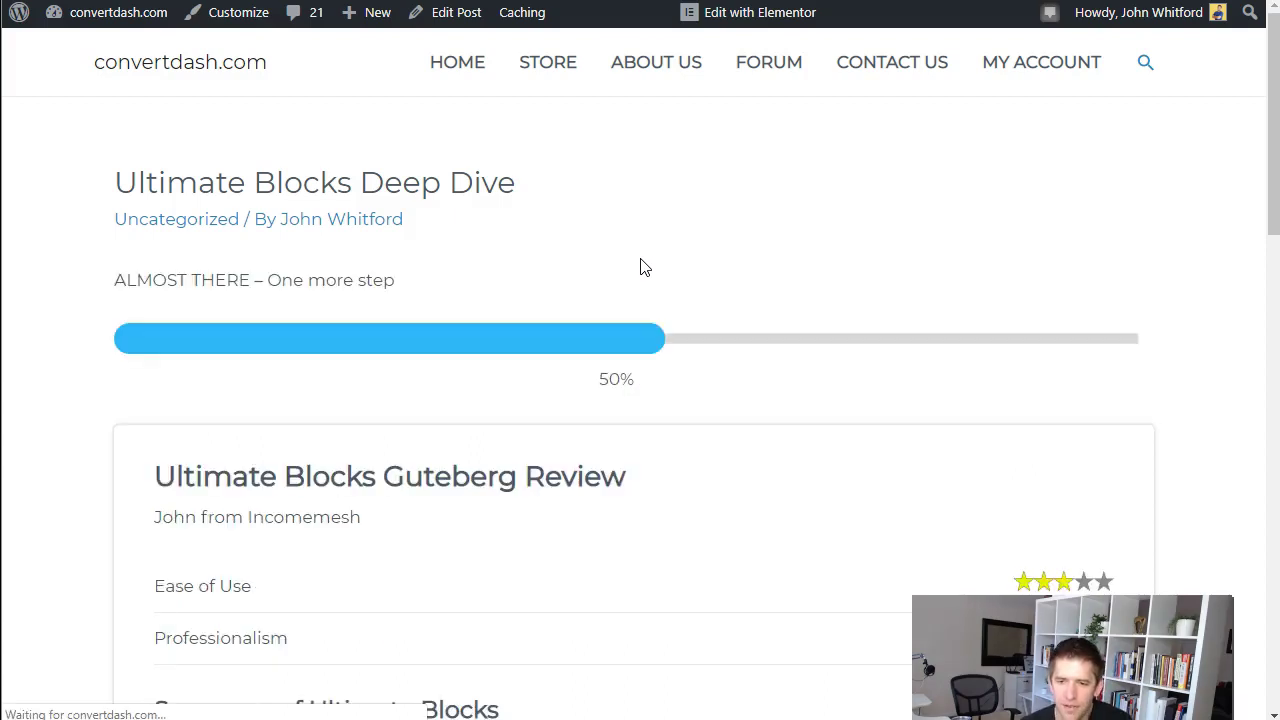
{"action": "scroll", "coordinate": [645, 267], "scroll_direction": "down", "scroll_amount": 13}
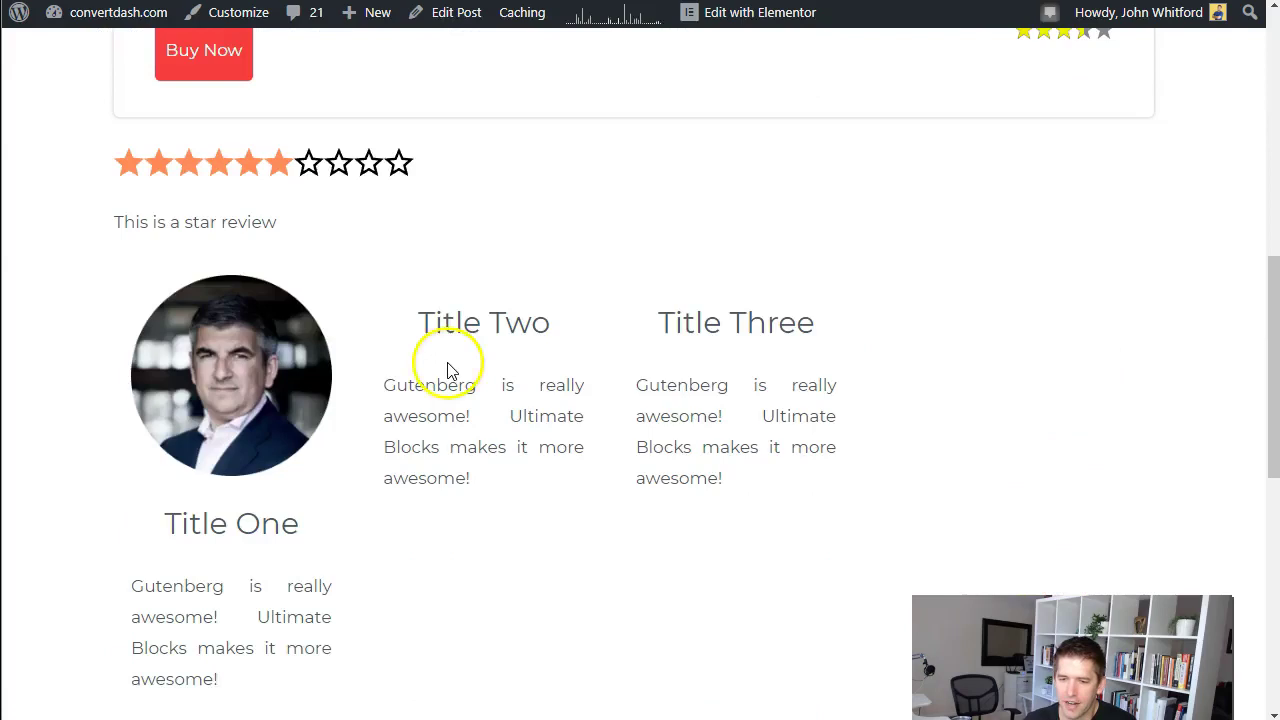
{"action": "scroll", "coordinate": [866, 434], "scroll_direction": "up", "scroll_amount": 8}
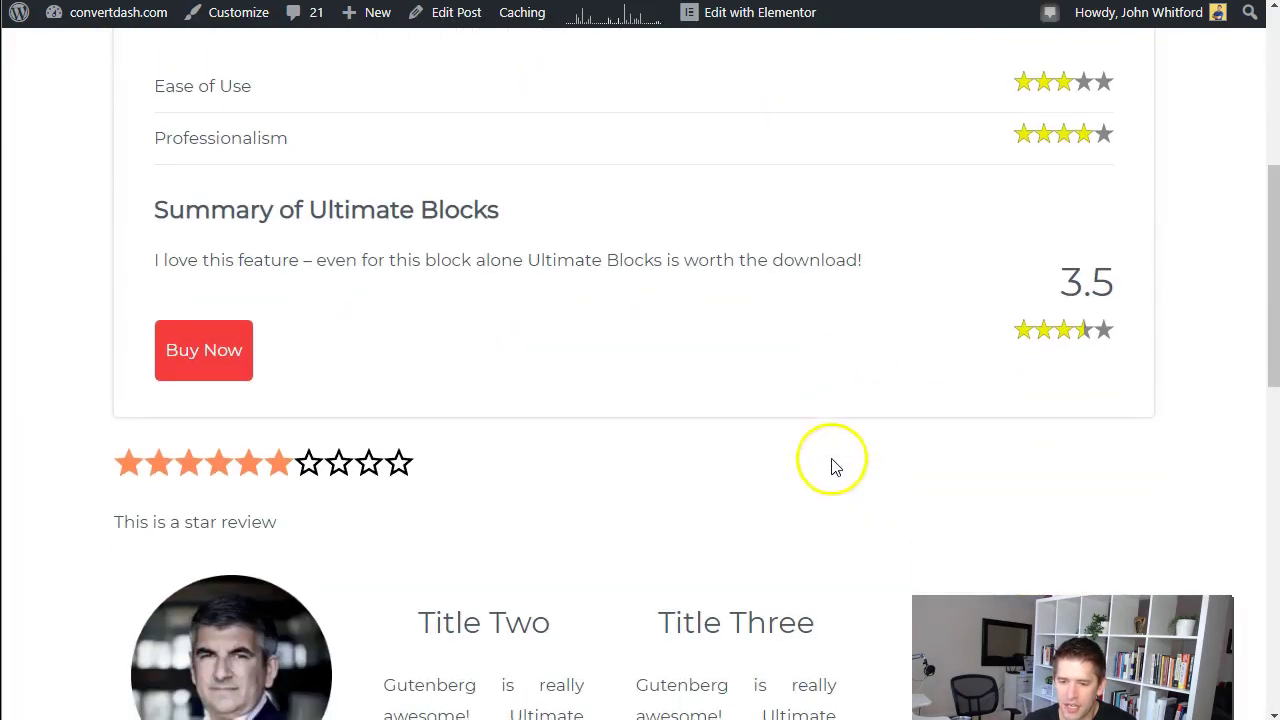